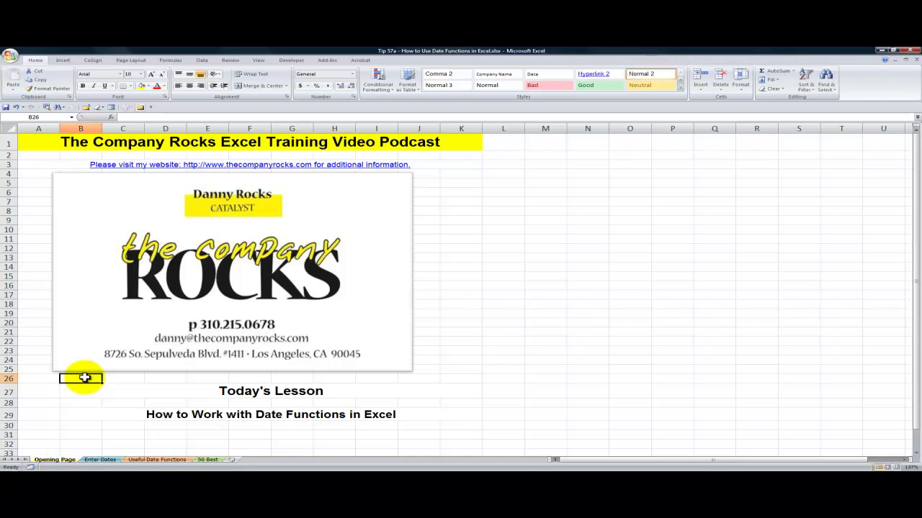
- Examine the TODAY formula in cell C4 of the Useful Date Functions sheet
click(91, 413)
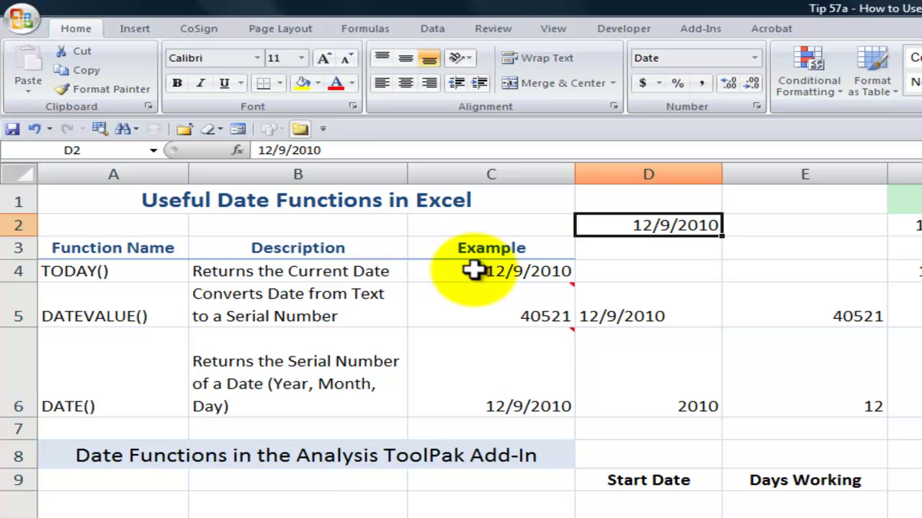
click(473, 270)
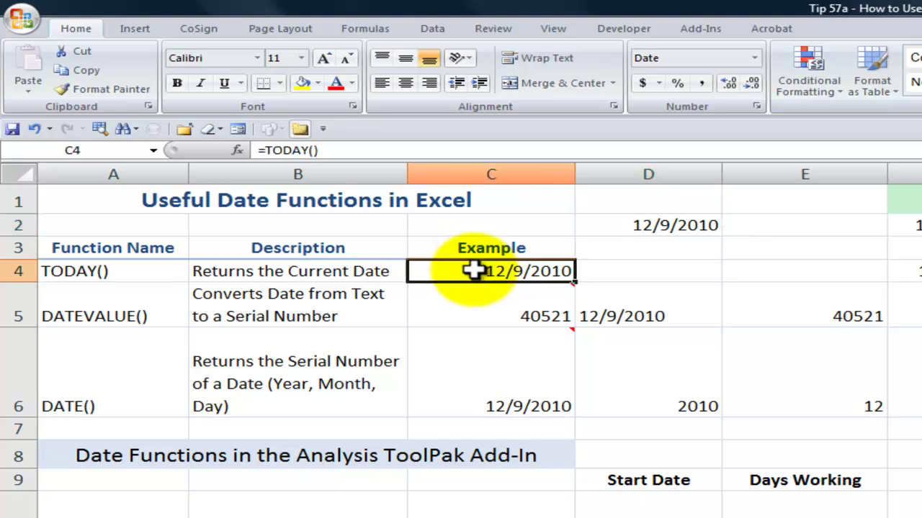
double_click(474, 270)
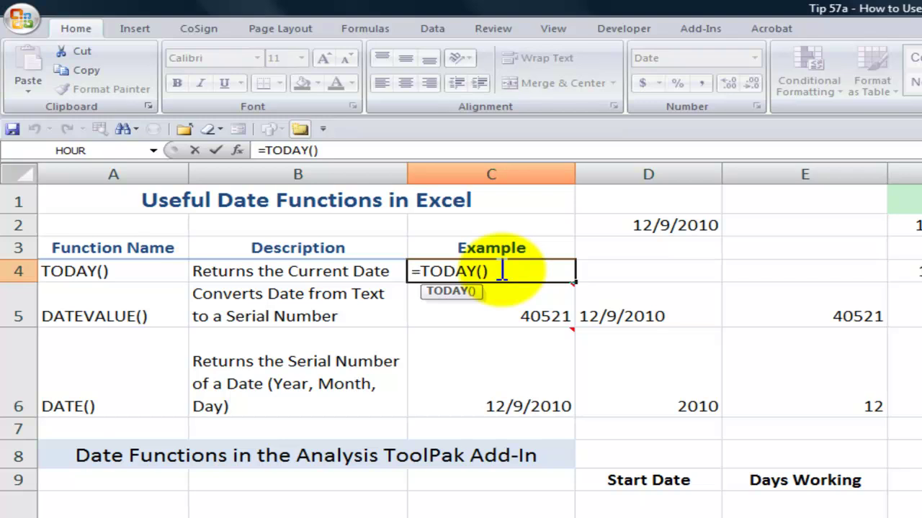
key(ctrl+Return)
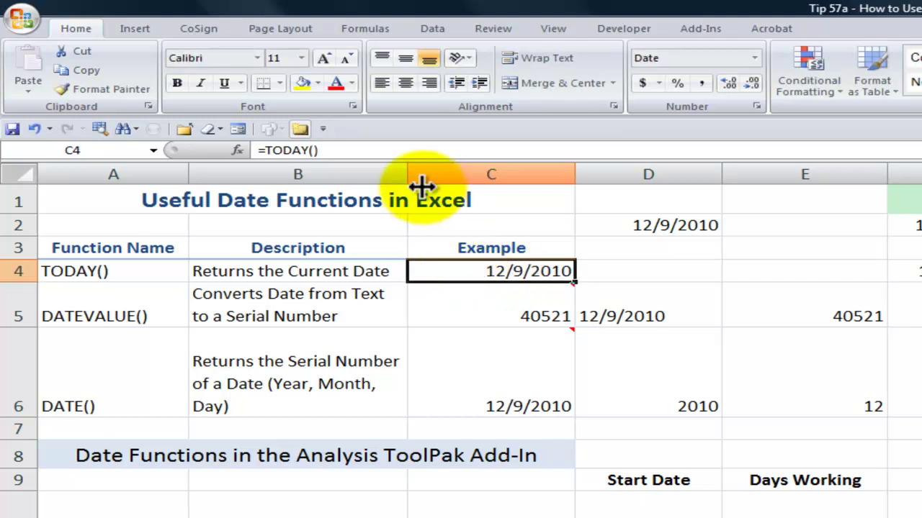
click(342, 151)
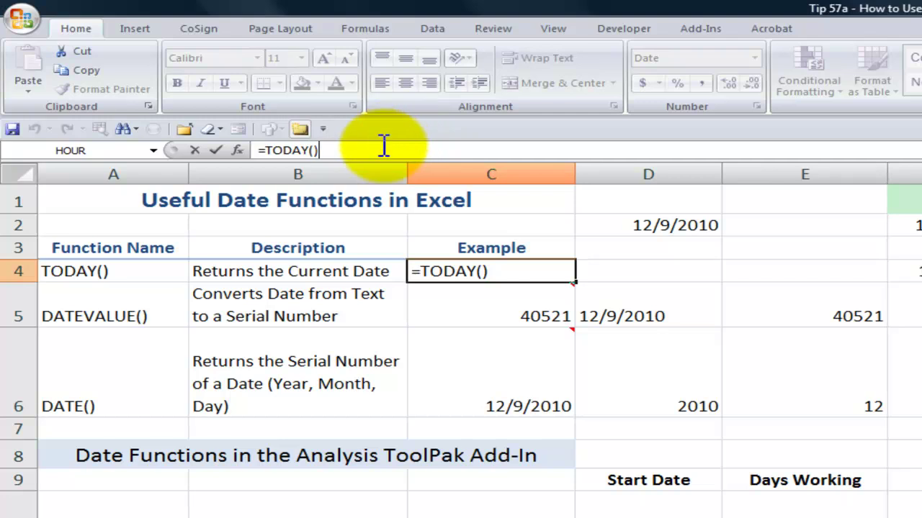
key(ctrl+Return)
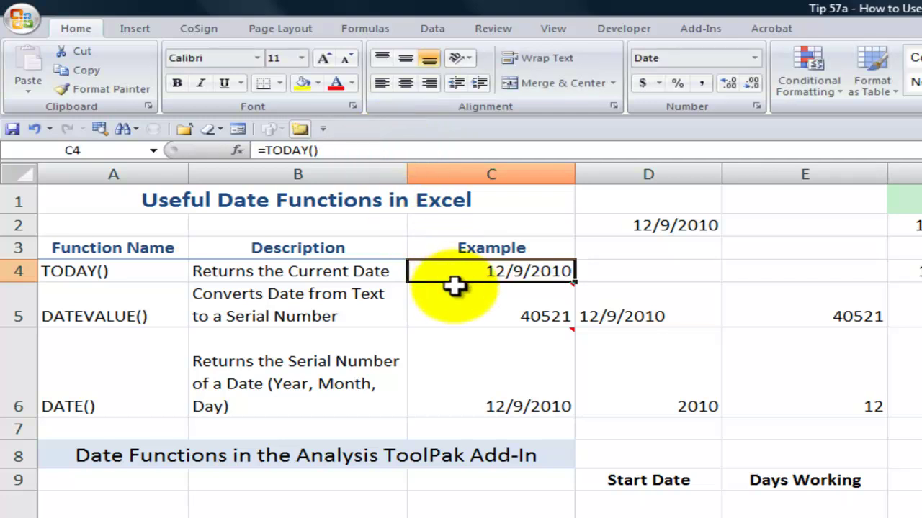
click(335, 149)
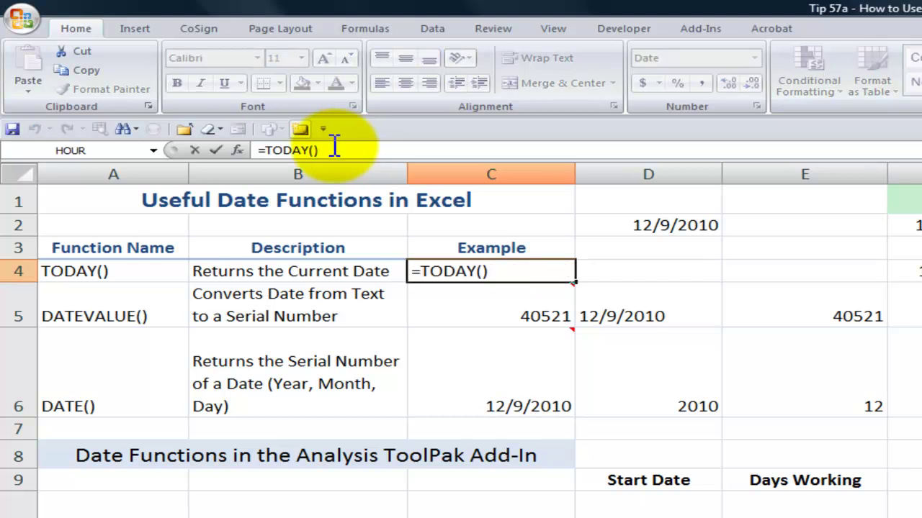
click(442, 271)
key(Escape)
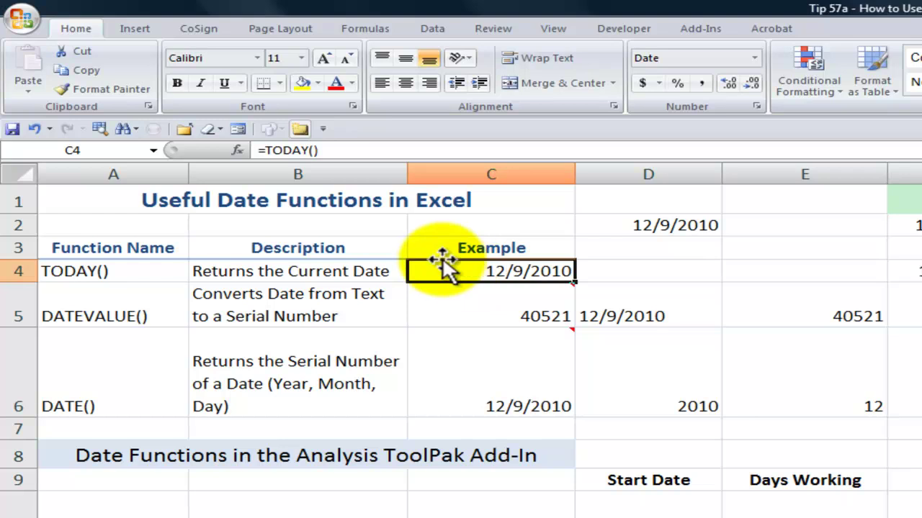
- Enter the formula =NOW() in cell D4, beside the TODAY example
click(640, 272)
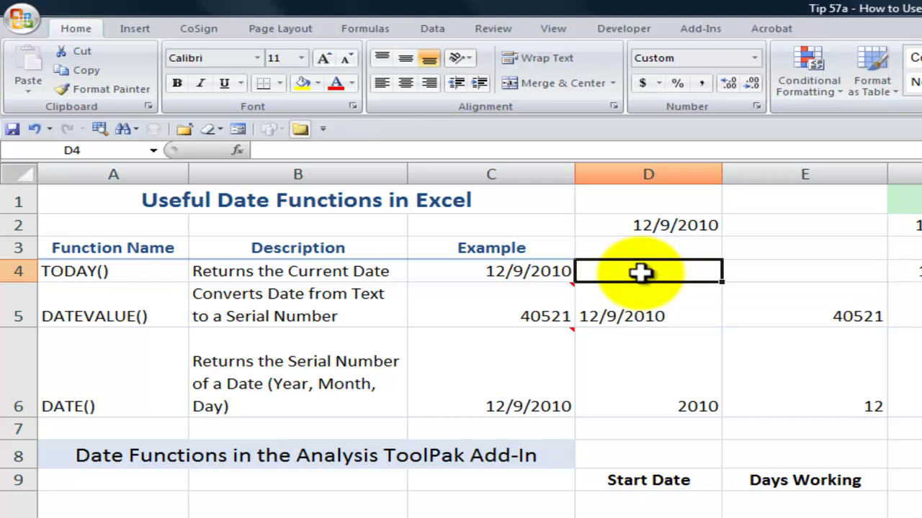
text(=now)
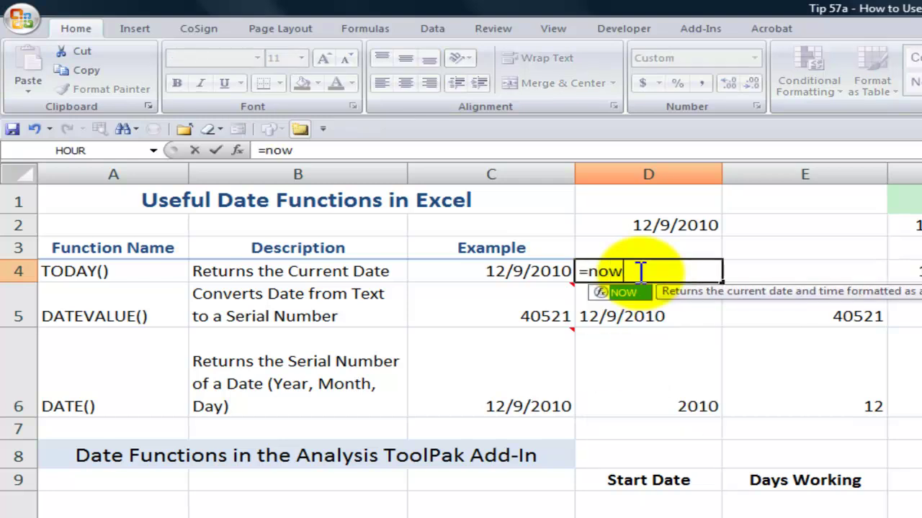
text(())
key(ctrl+Return)
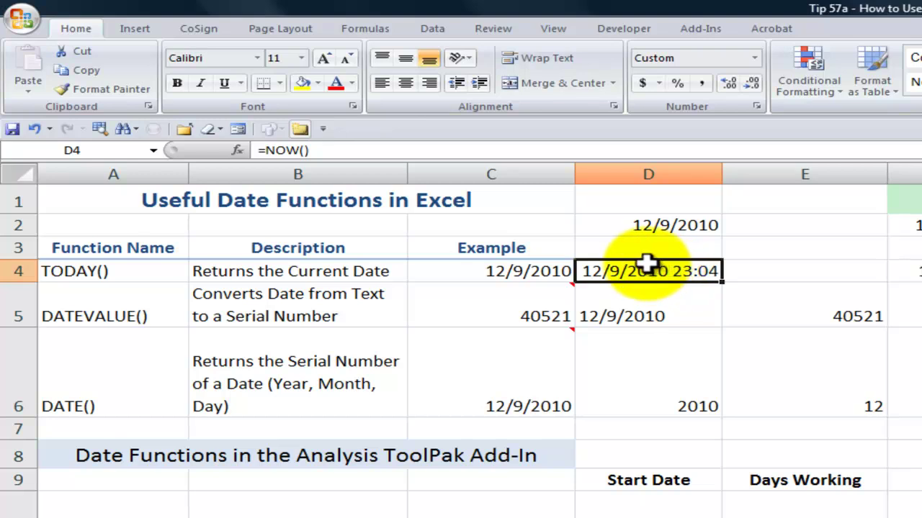
- Review the DATEVALUE function's name and description in row 5 and inspect the date entry in cell D2
click(77, 308)
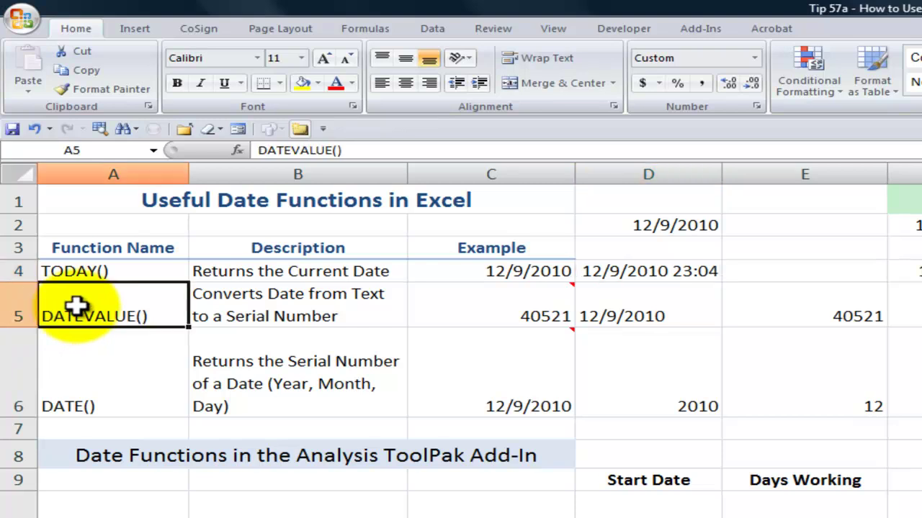
click(298, 308)
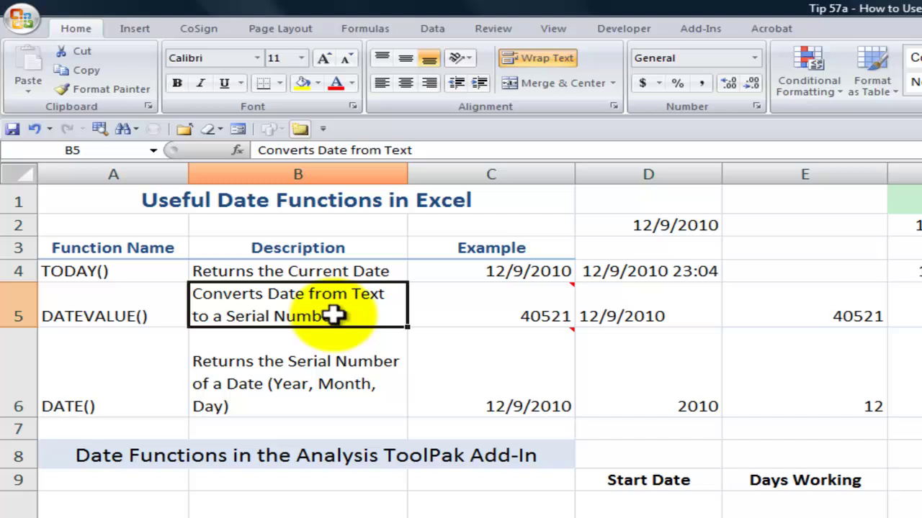
click(632, 224)
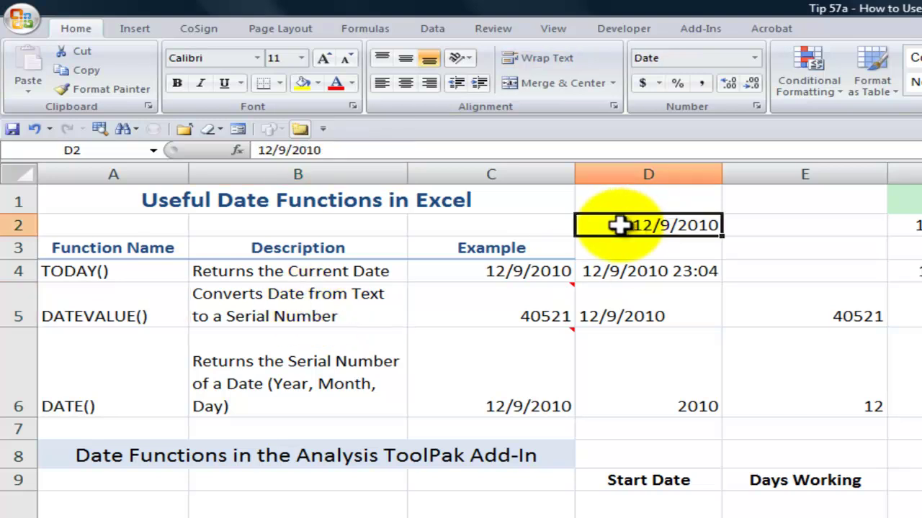
double_click(619, 225)
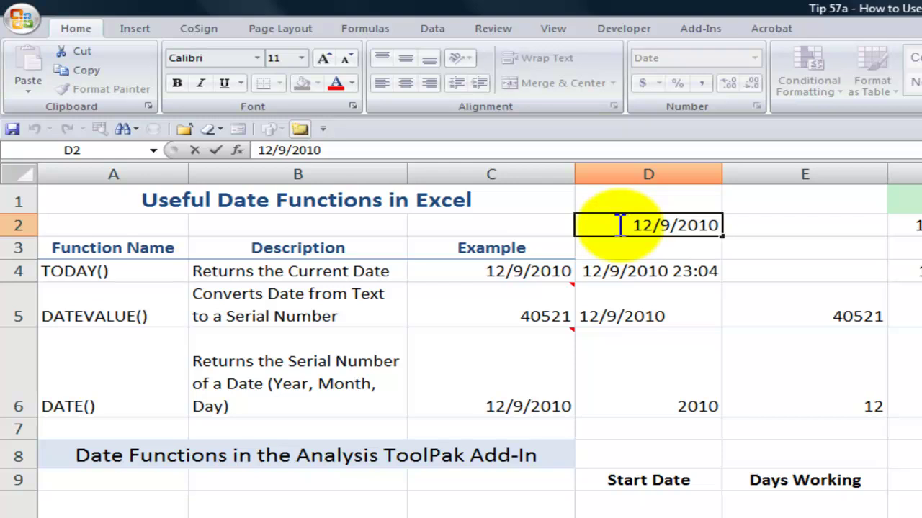
key(Escape)
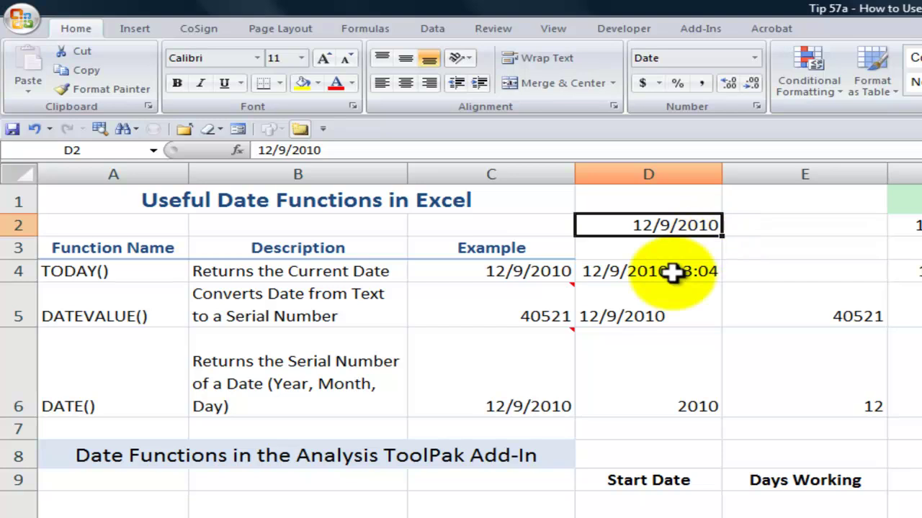
- Inspect the text date in cell D5 and the DATEVALUE formula in C5 that refers to it
click(648, 305)
mouse_move(579, 317)
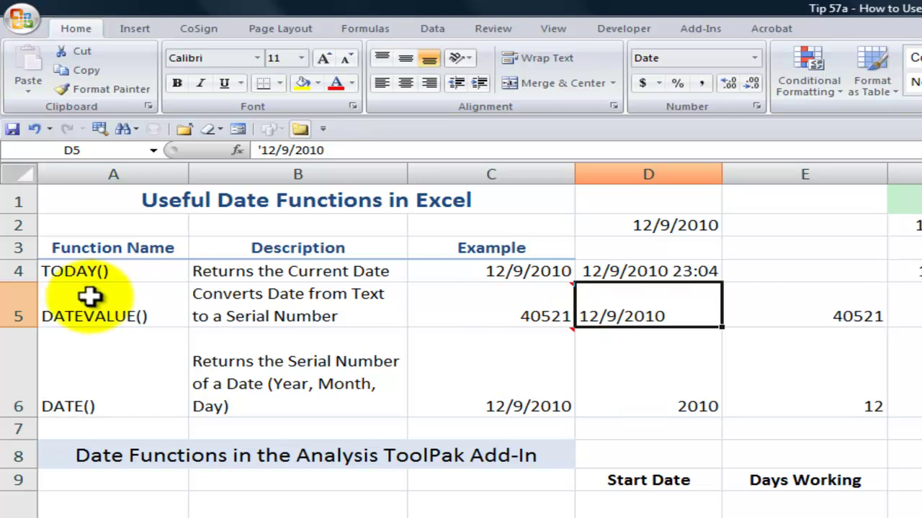
double_click(489, 300)
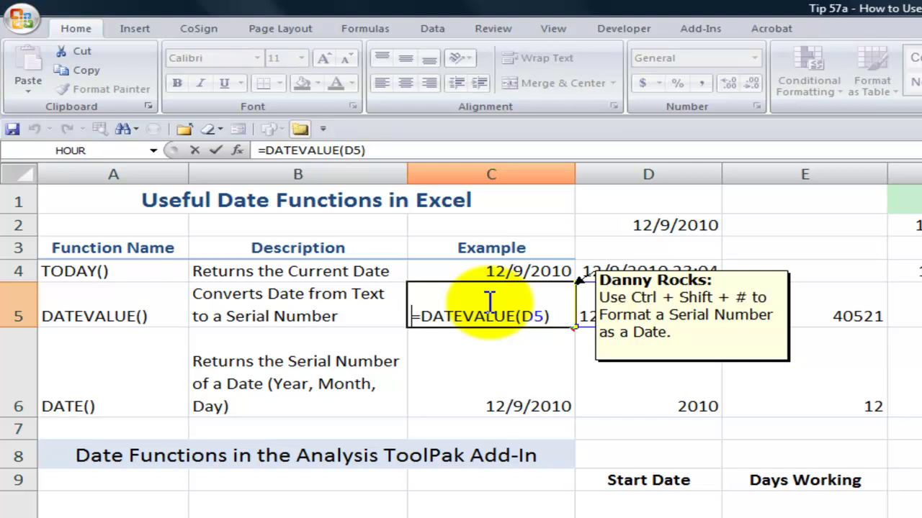
key(Escape)
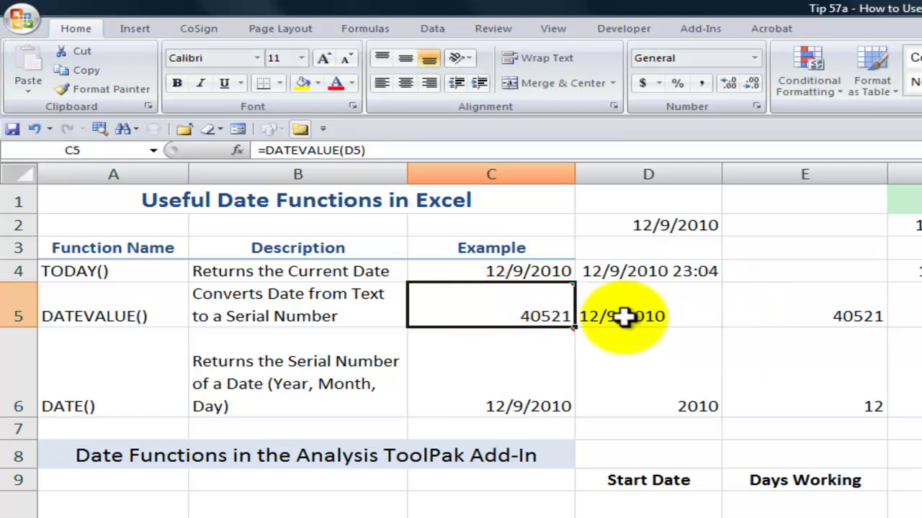
mouse_move(498, 314)
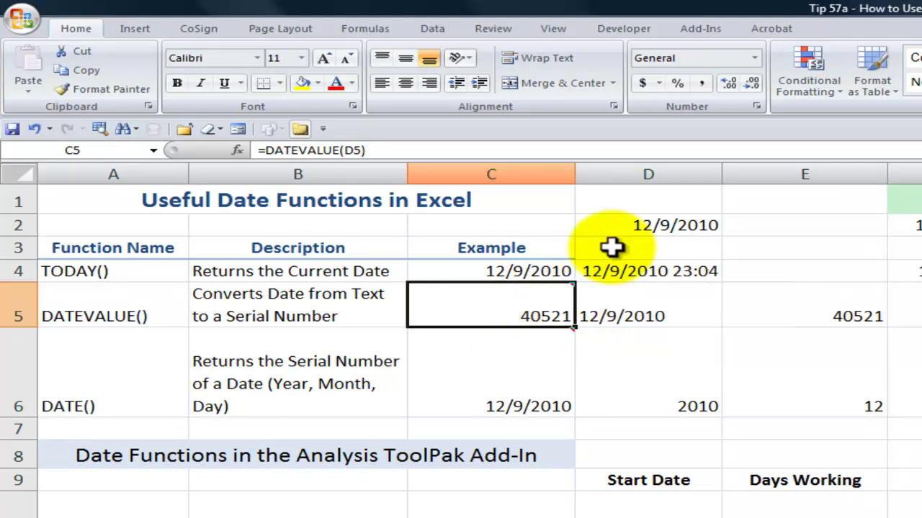
- Try the General number format on the date in D2 and review the other available number formats
click(621, 226)
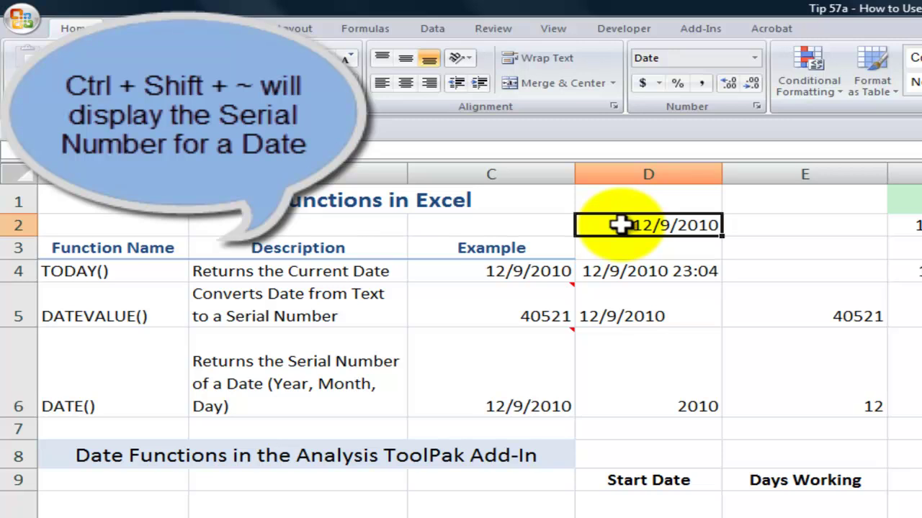
key(ctrl+shift+asciitilde)
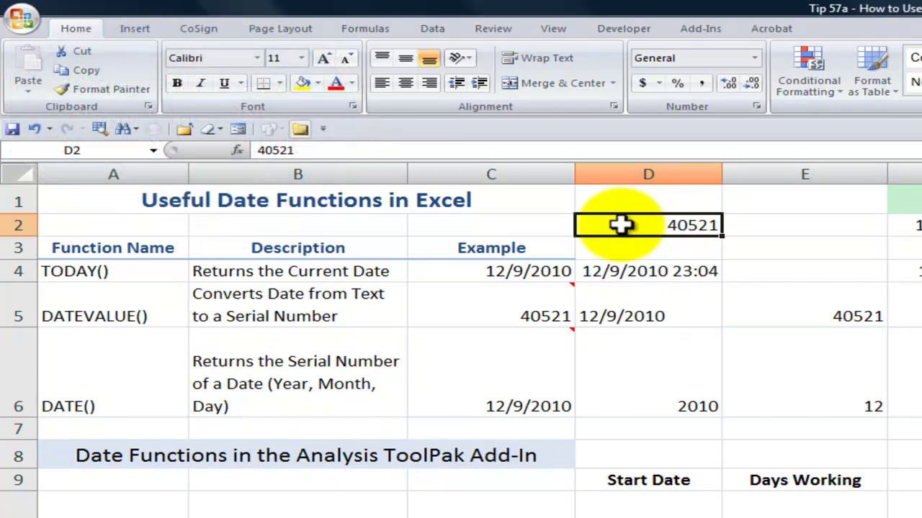
key(ctrl+z)
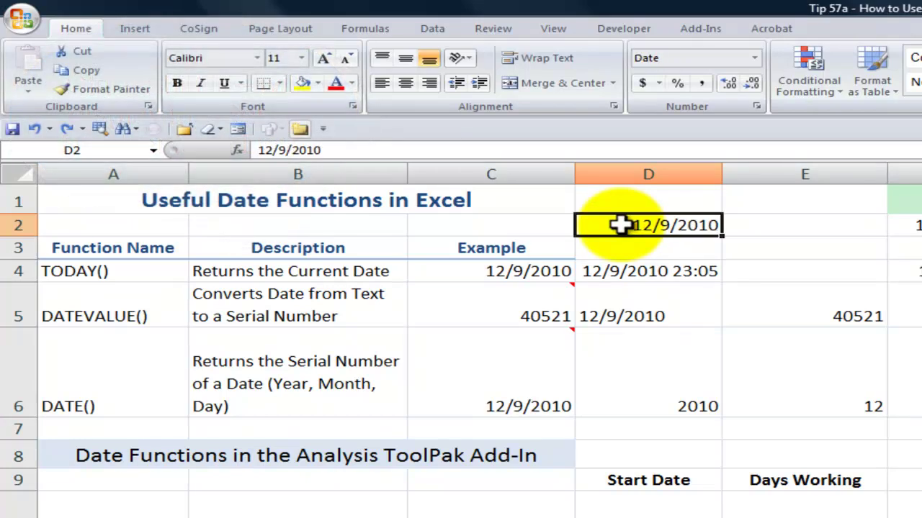
click(756, 58)
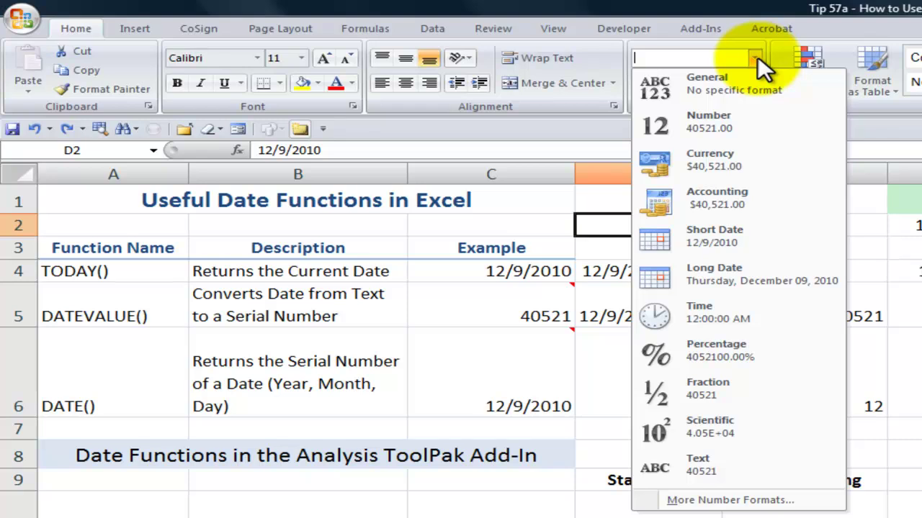
click(758, 57)
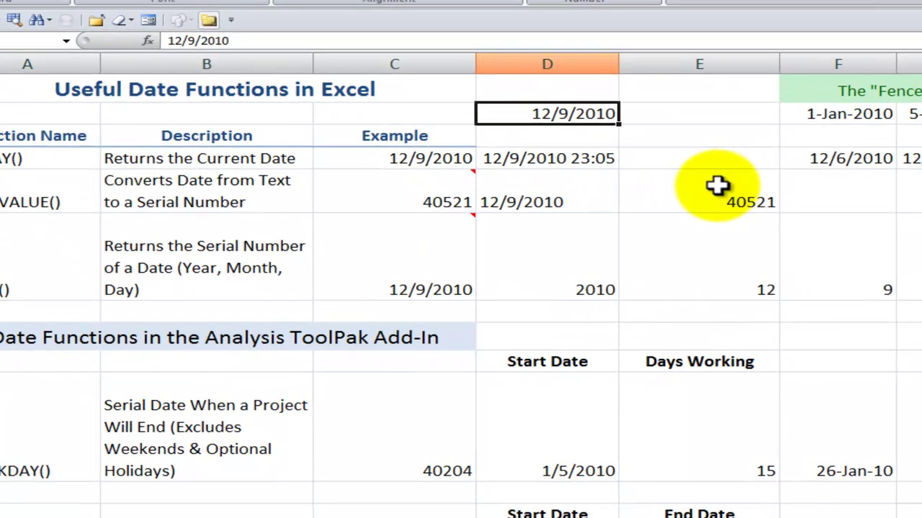
- Inspect the DATEVALUE formula in cell E5 that uses a date in quotation marks
click(731, 231)
double_click(698, 195)
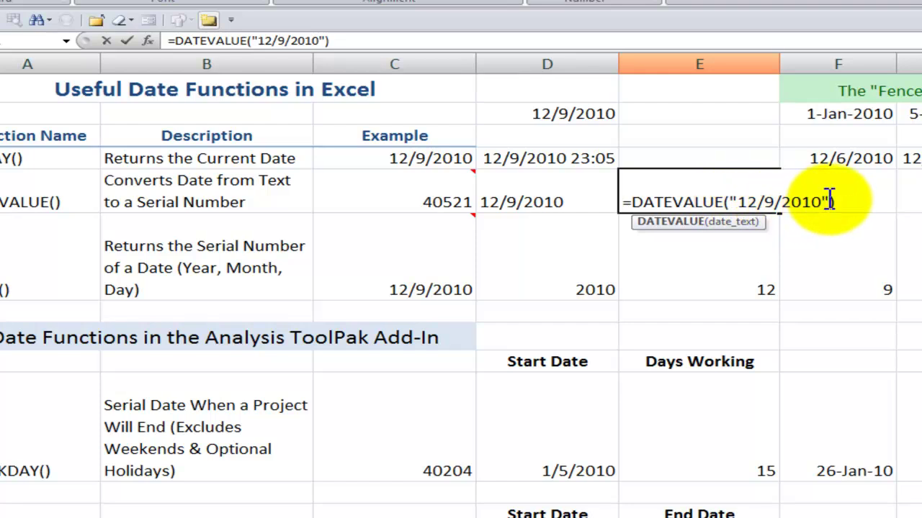
key(Escape)
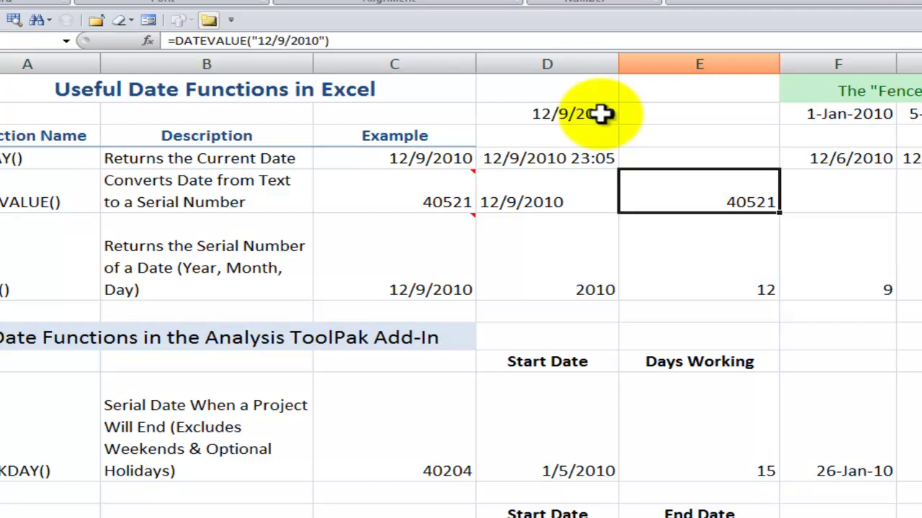
mouse_move(413, 200)
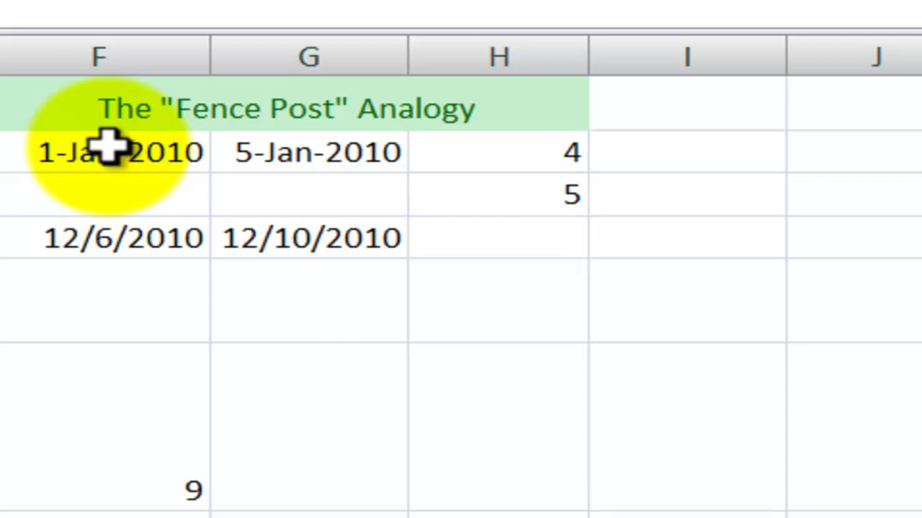
- Examine the Fence Post example's dates in F2 and G2 and the day-count formulas in H2 and H3
click(109, 148)
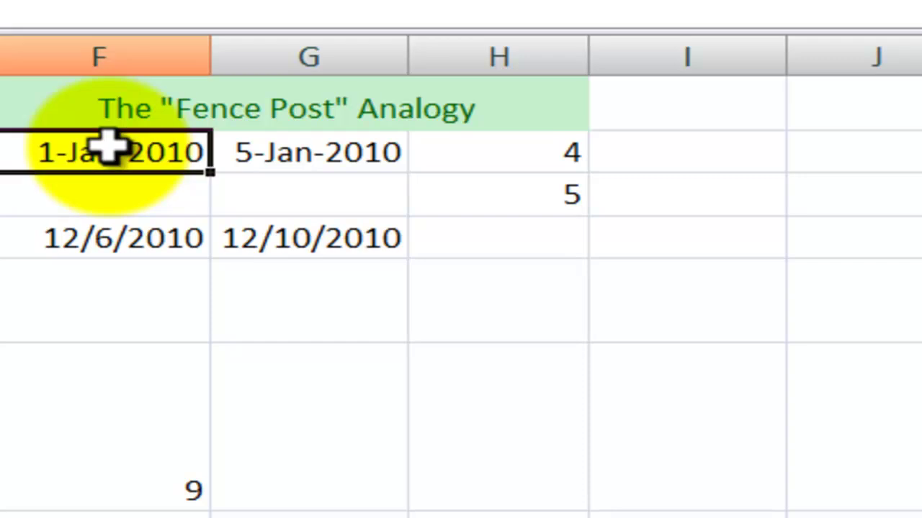
click(284, 149)
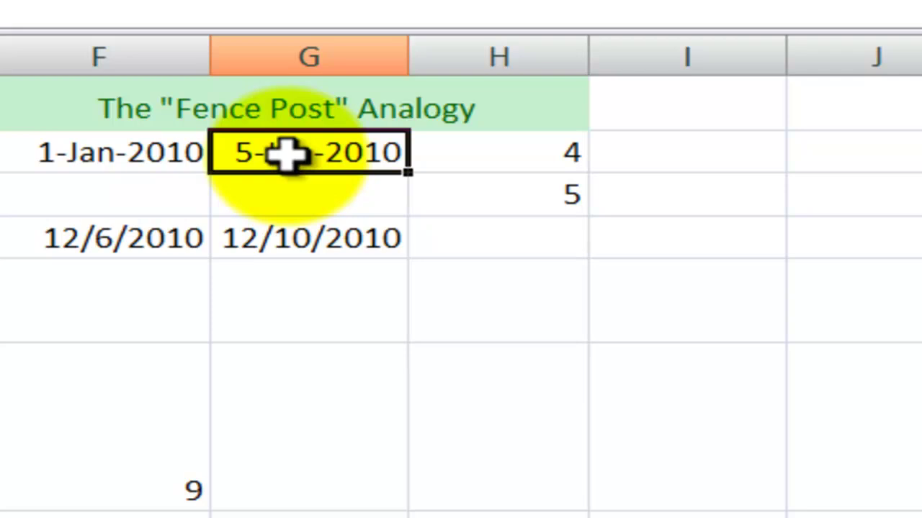
double_click(482, 153)
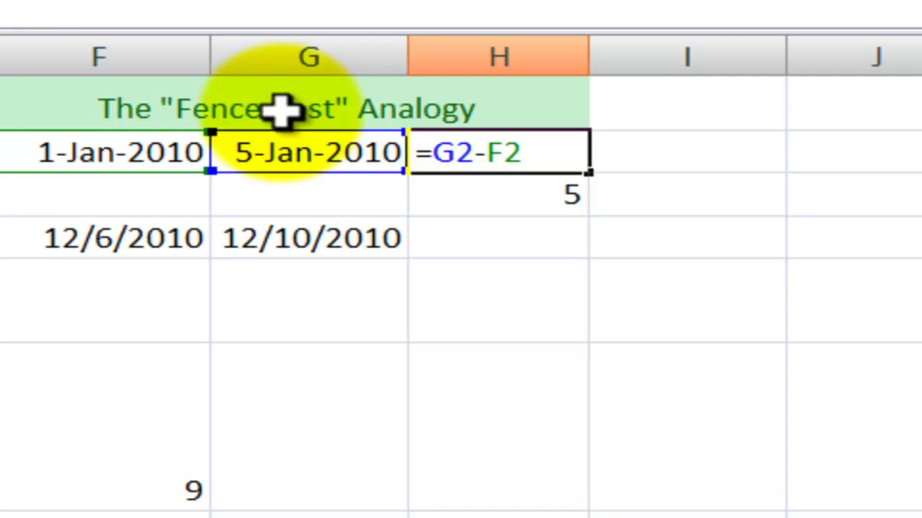
key(ctrl+Return)
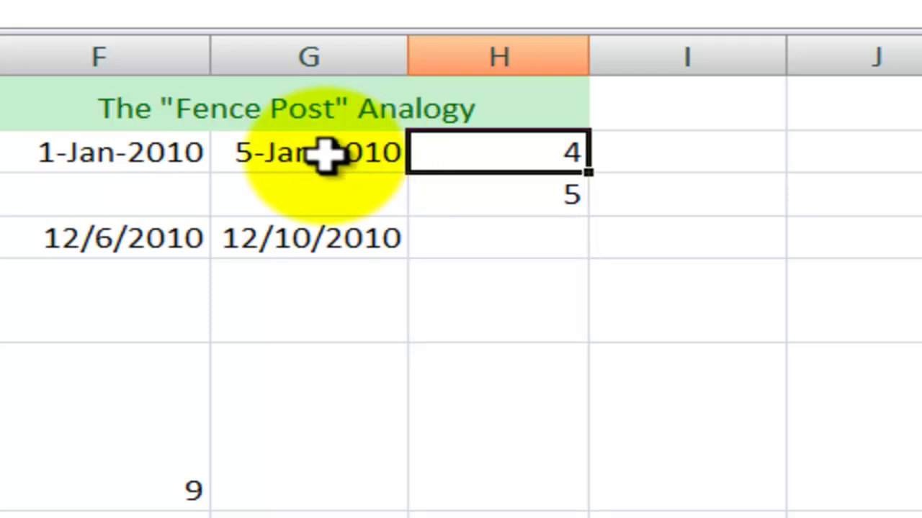
double_click(534, 192)
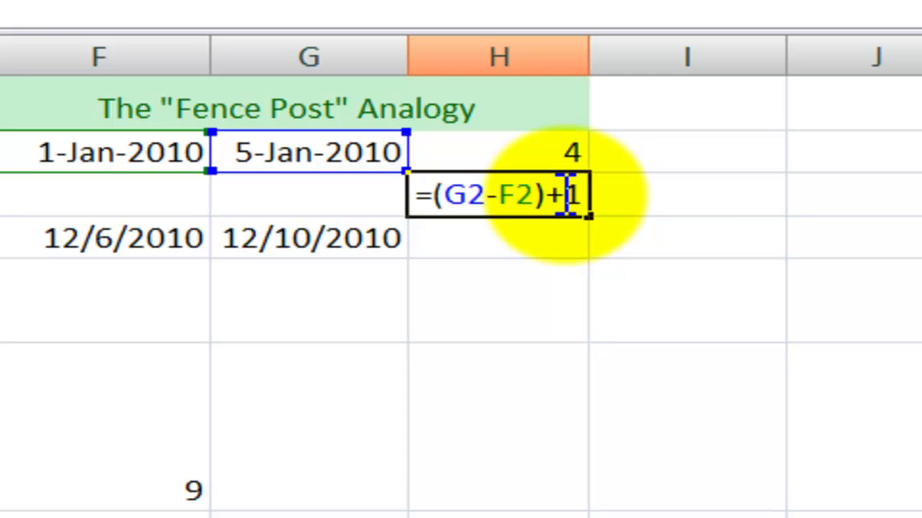
key(Escape)
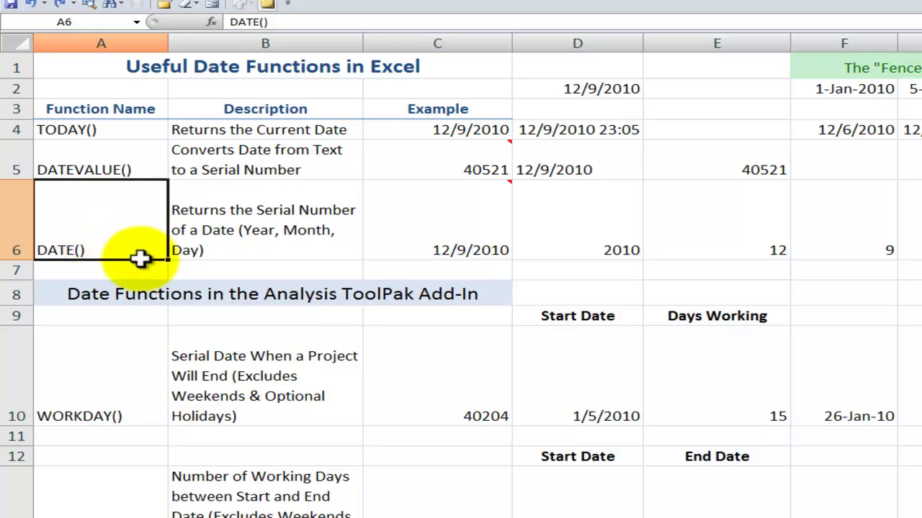
- Examine the DATE formula in C6 and the year, month and day cells D6, E6 and F6 that it refers to
mouse_move(401, 243)
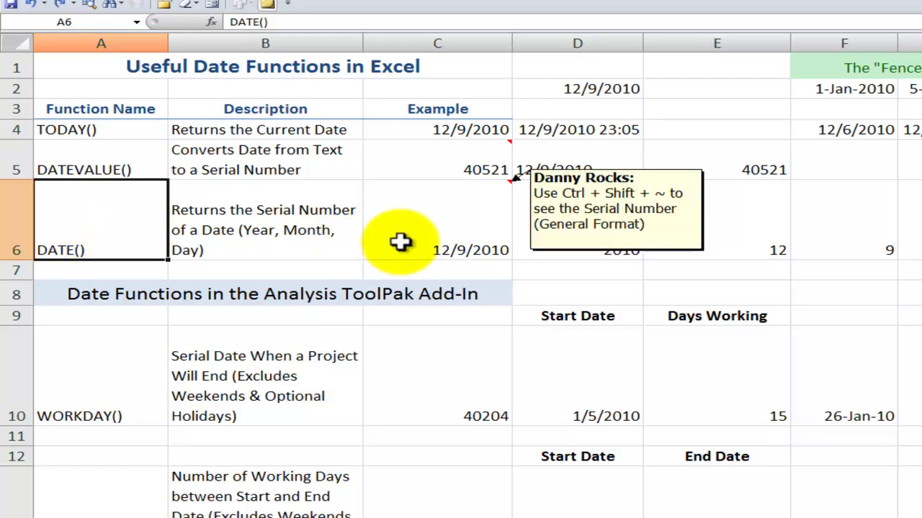
click(461, 228)
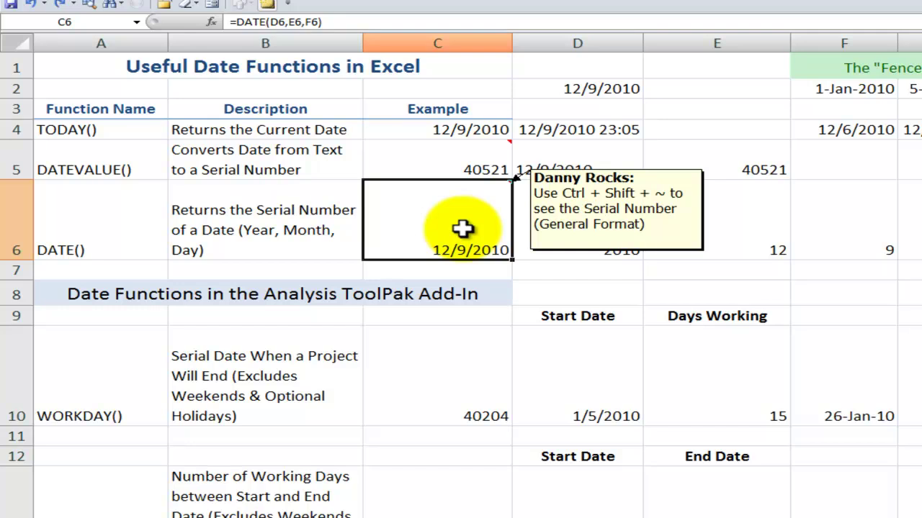
double_click(462, 228)
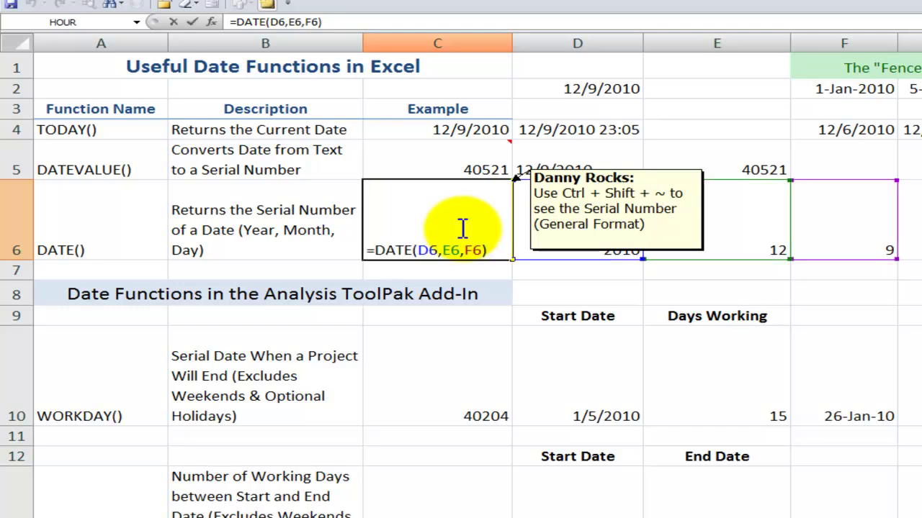
key(Escape)
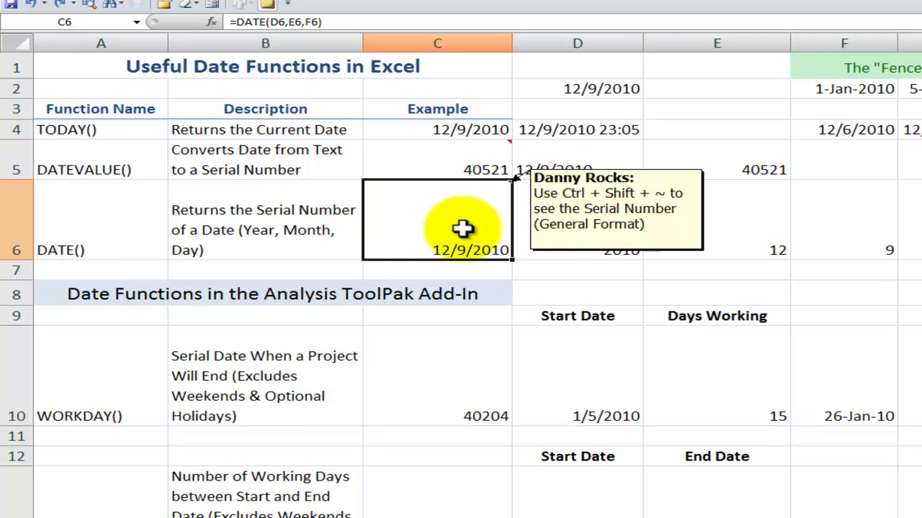
click(611, 238)
click(748, 238)
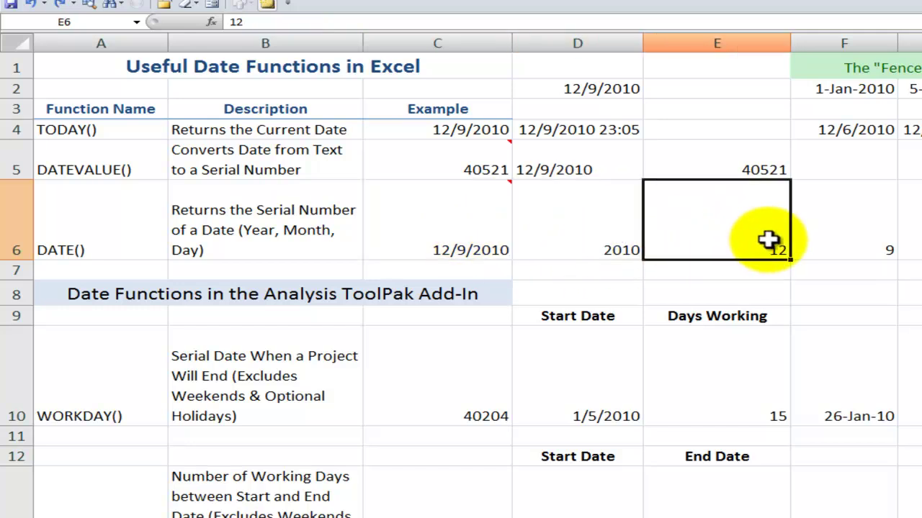
click(833, 234)
click(597, 230)
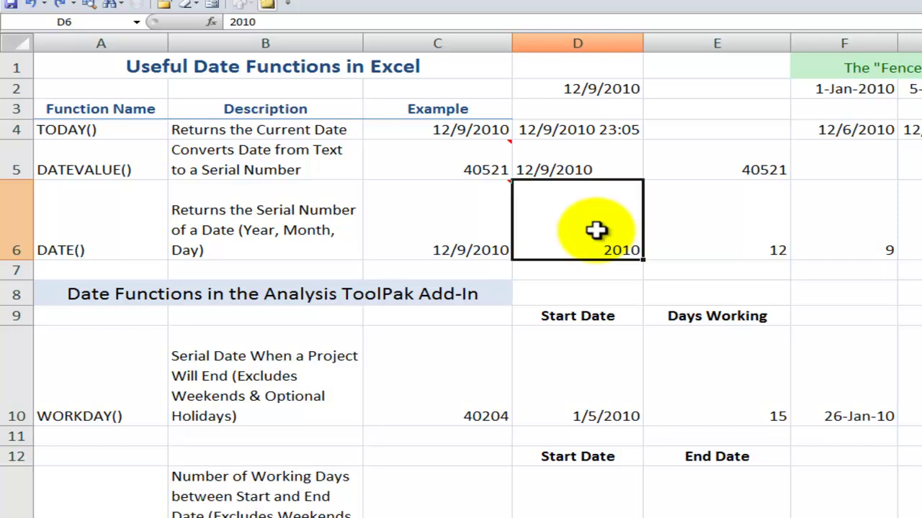
click(746, 242)
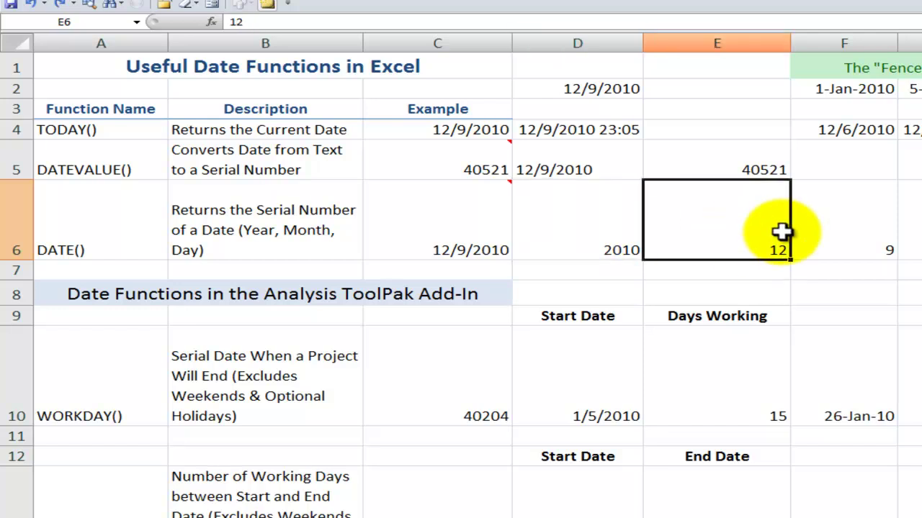
click(842, 230)
- Enter a DATE function in cell G6 with year 2011, month 1 and day 3
click(777, 226)
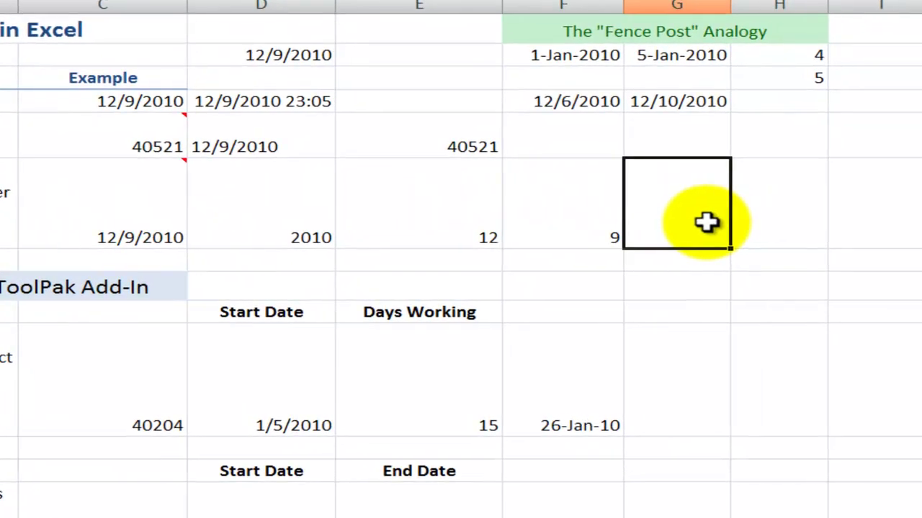
text(=date)
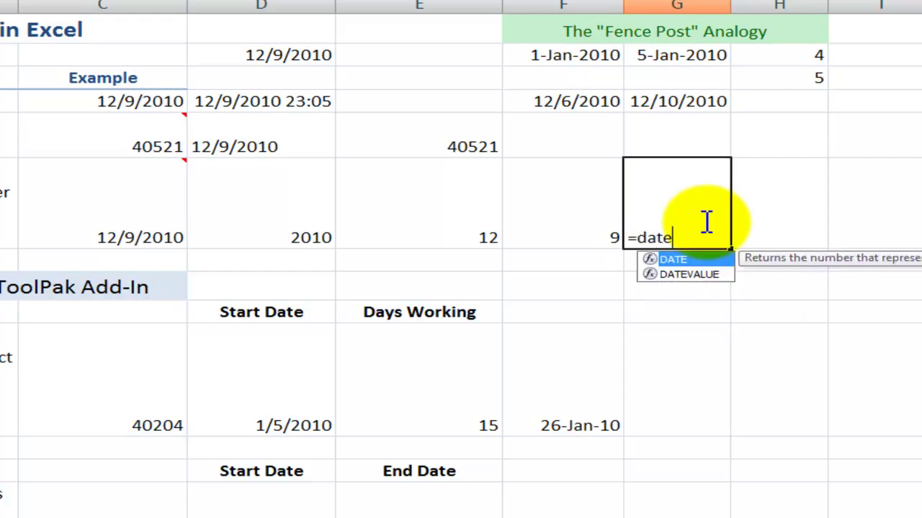
key(Tab)
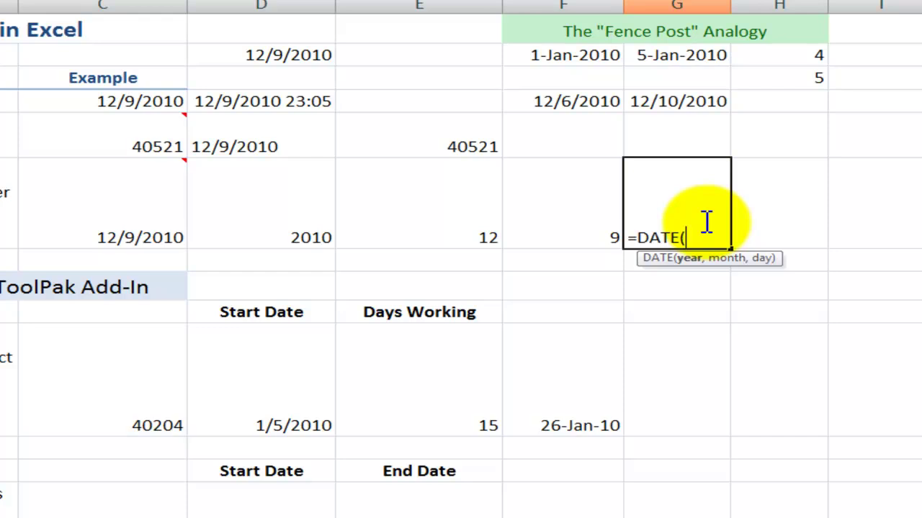
key(ctrl+a)
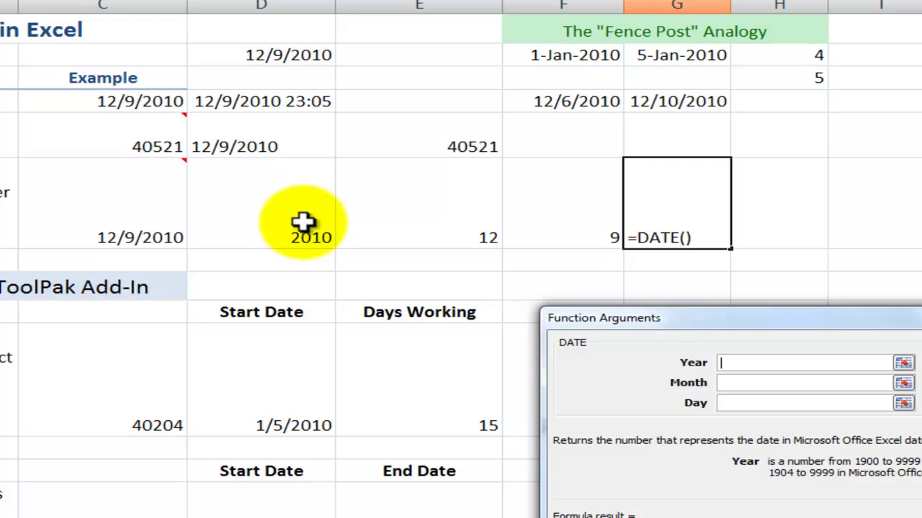
text(2011)
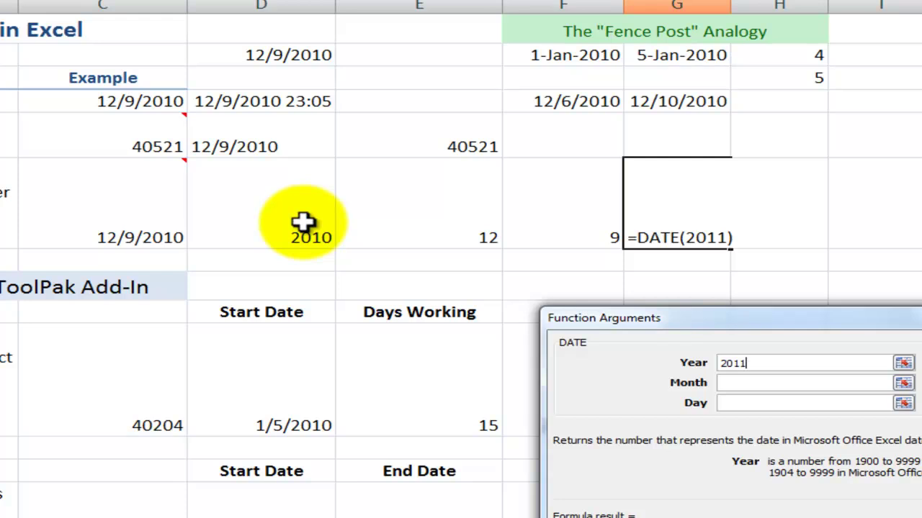
key(Tab)
text(1)
key(Tab)
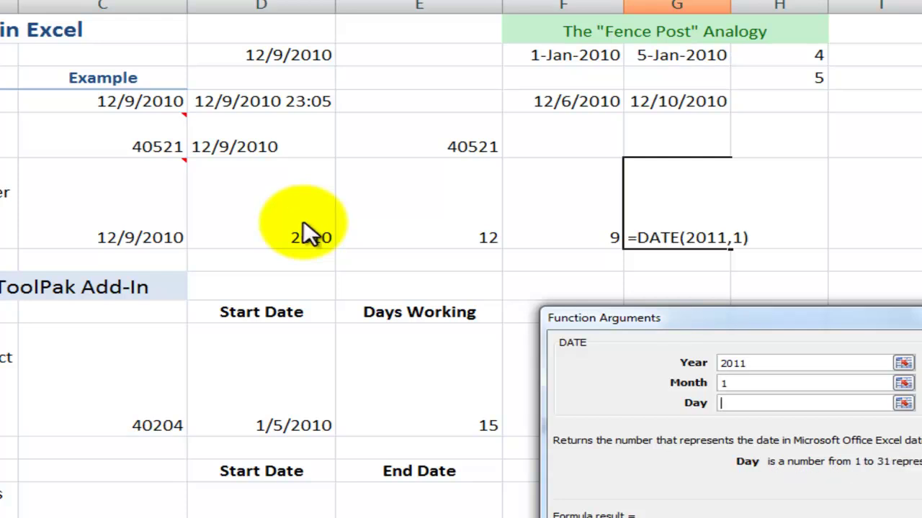
text(3)
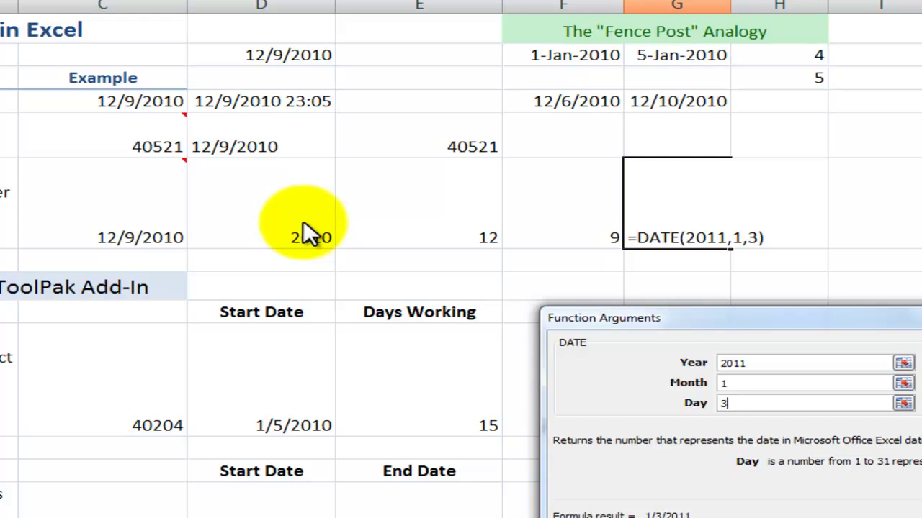
key(Return)
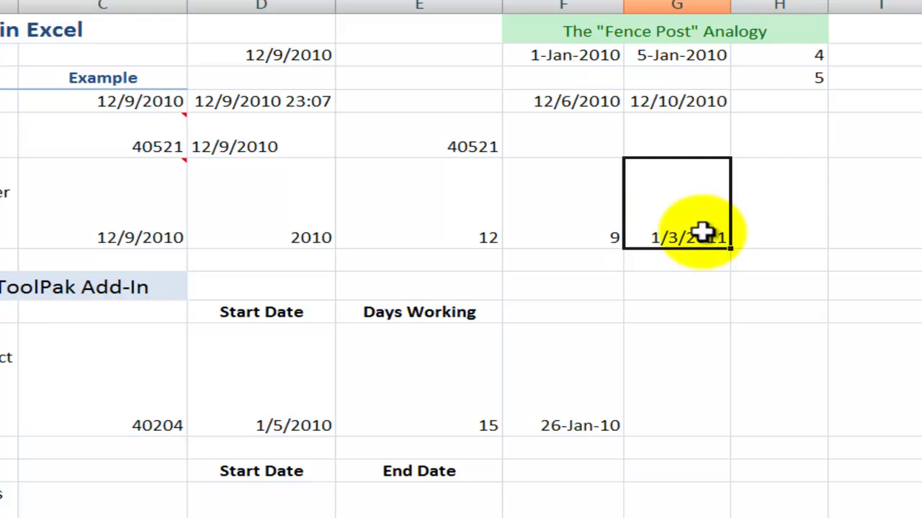
- Try the General number format on the date in G6 and undo it
key(ctrl+shift+asciitilde)
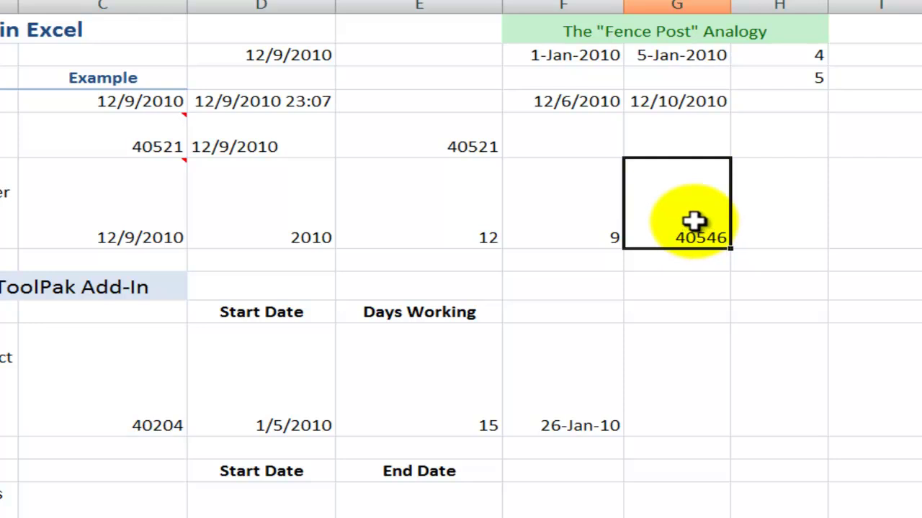
key(ctrl+z)
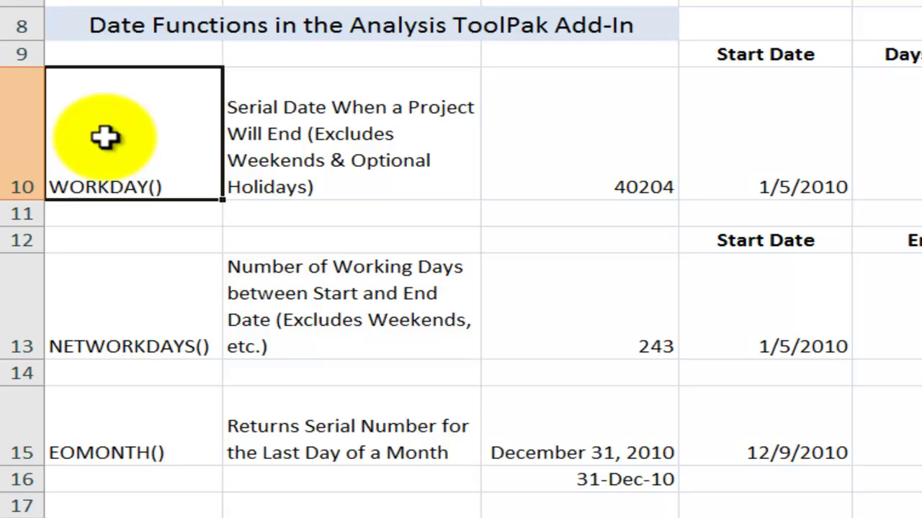
- Check in Excel's add-in settings that the Analysis ToolPak is enabled, and confirm the list of Excel add-ins
click(199, 24)
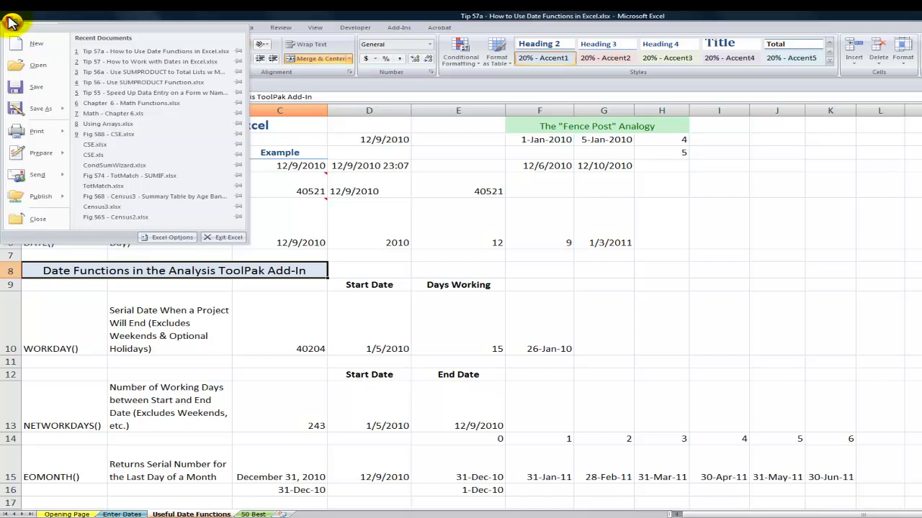
click(171, 237)
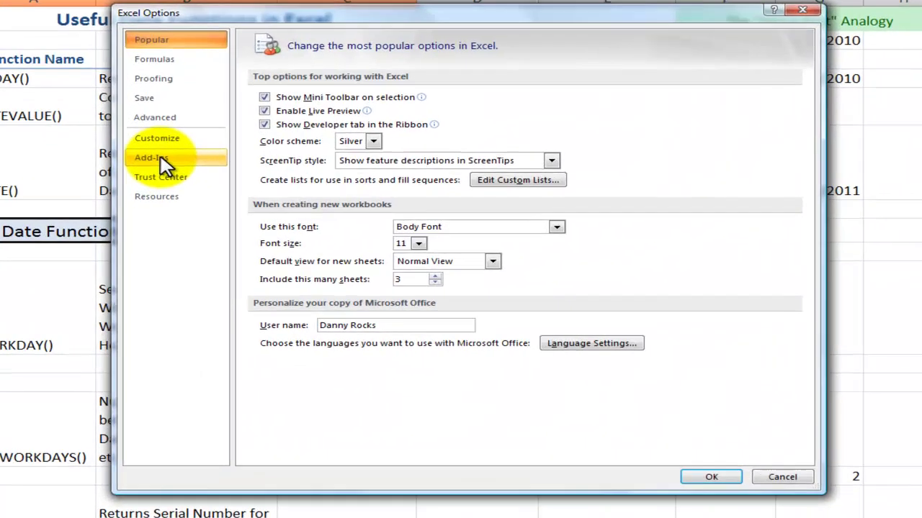
click(162, 160)
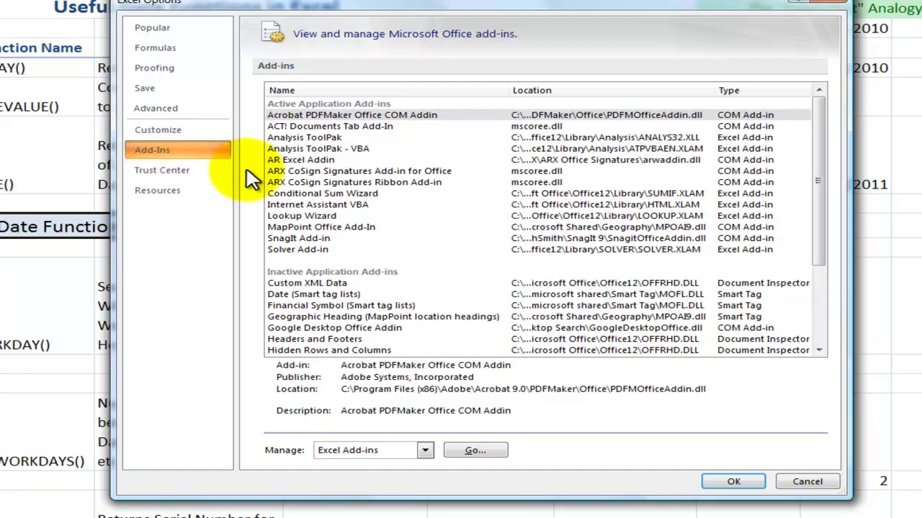
click(317, 137)
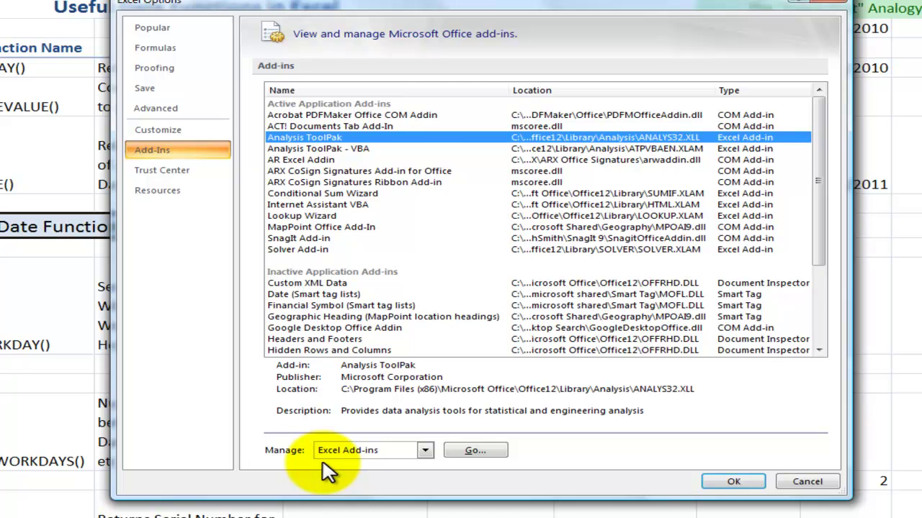
click(471, 451)
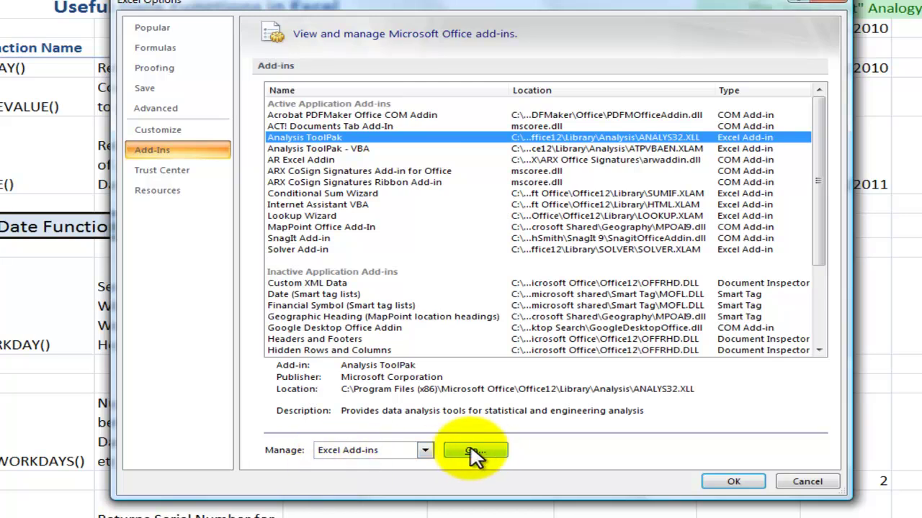
drag(728, 162, 106, 104)
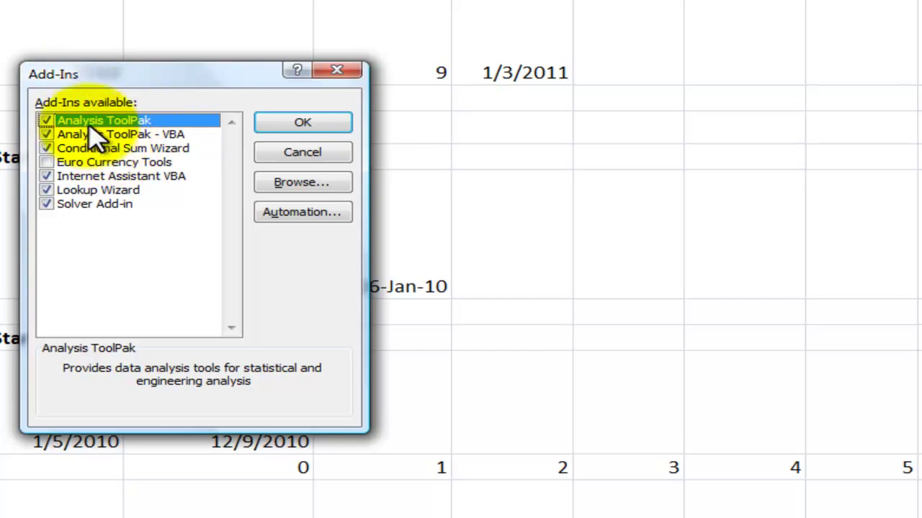
click(317, 123)
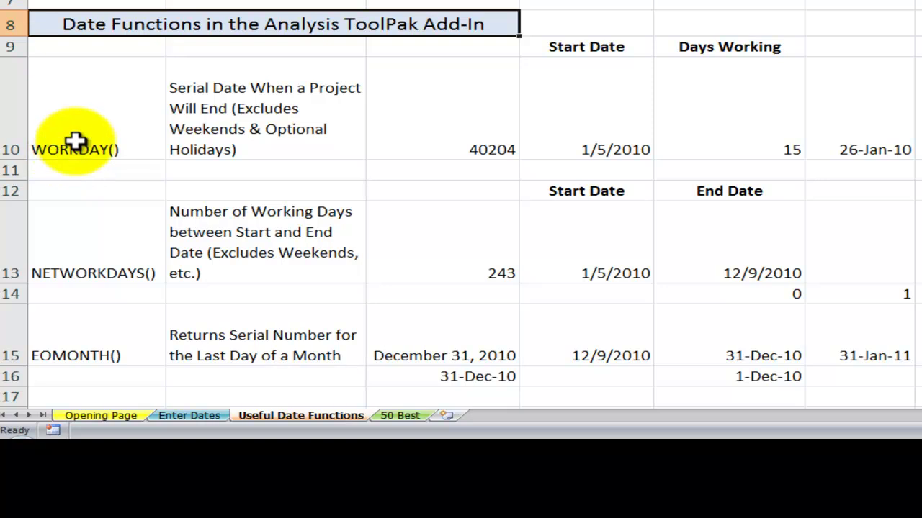
- Examine the WORKDAY example in row 10, including its description, start date and number of working days
click(74, 144)
click(234, 126)
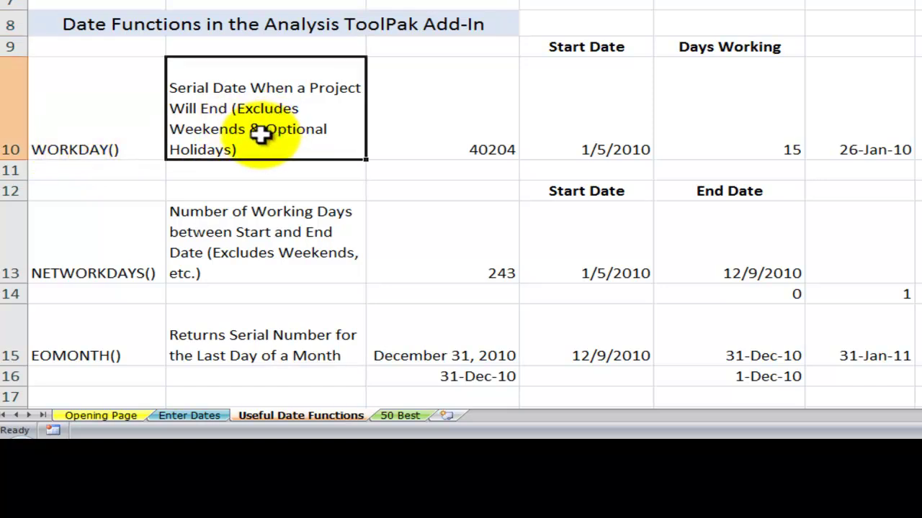
click(549, 132)
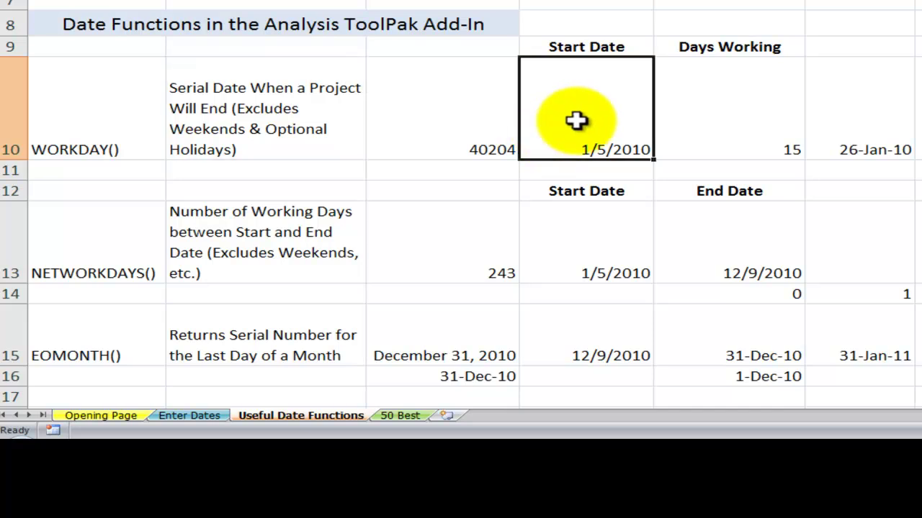
click(711, 132)
- Clear F10 and enter a WORKDAY function there with D10 as the start date and E10 as the days, leaving holidays empty
click(847, 136)
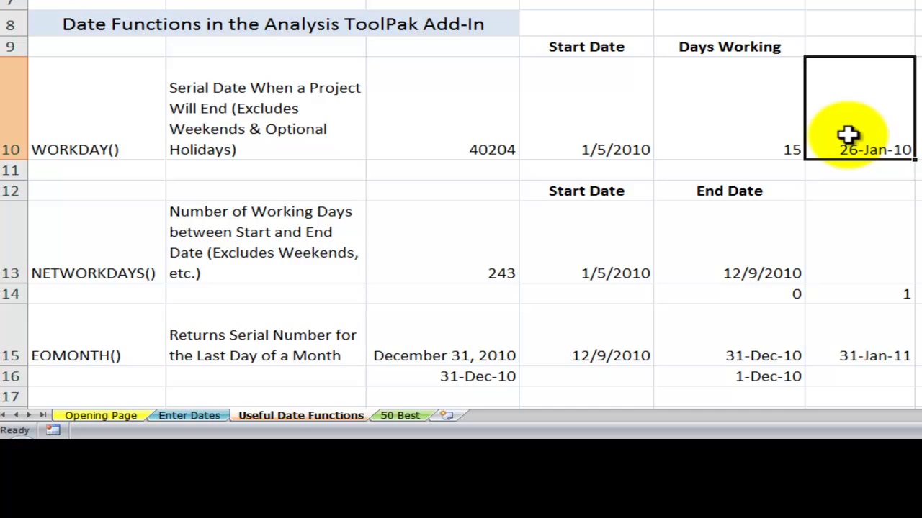
key(Delete)
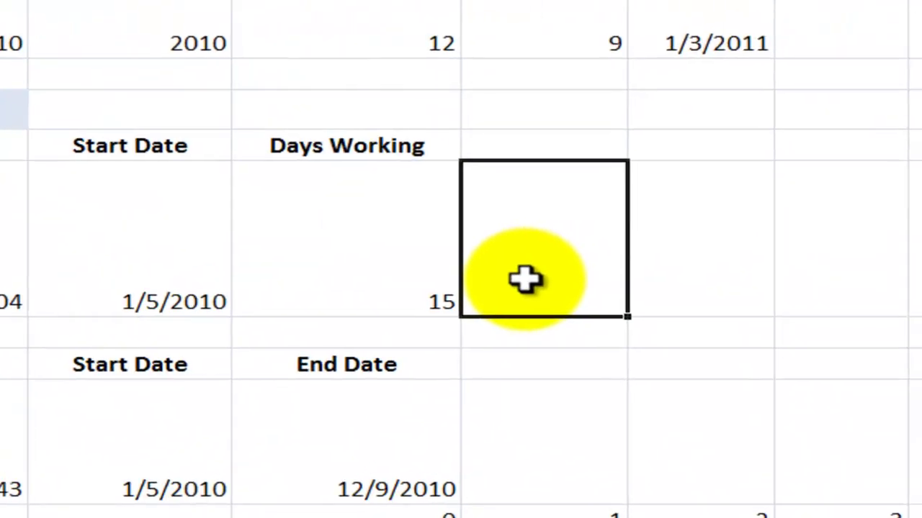
text(=wor)
key(Tab)
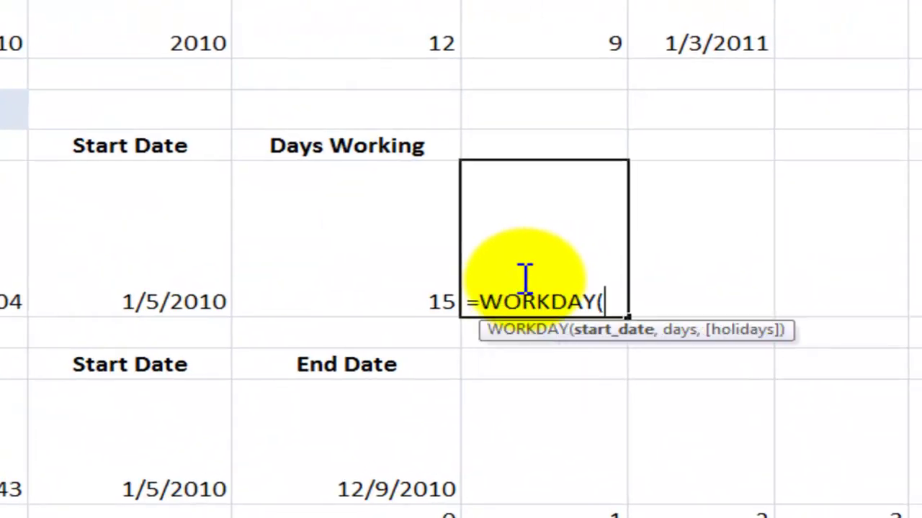
key(ctrl+a)
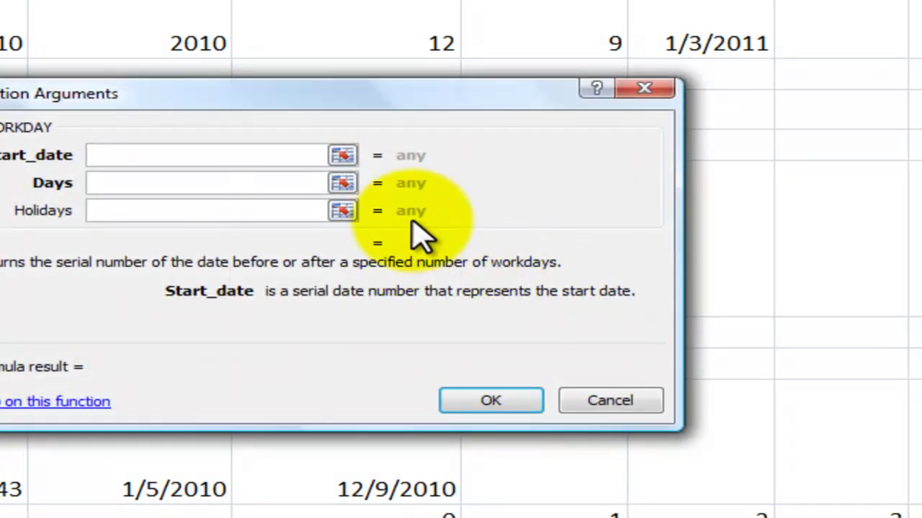
drag(386, 92, 921, 108)
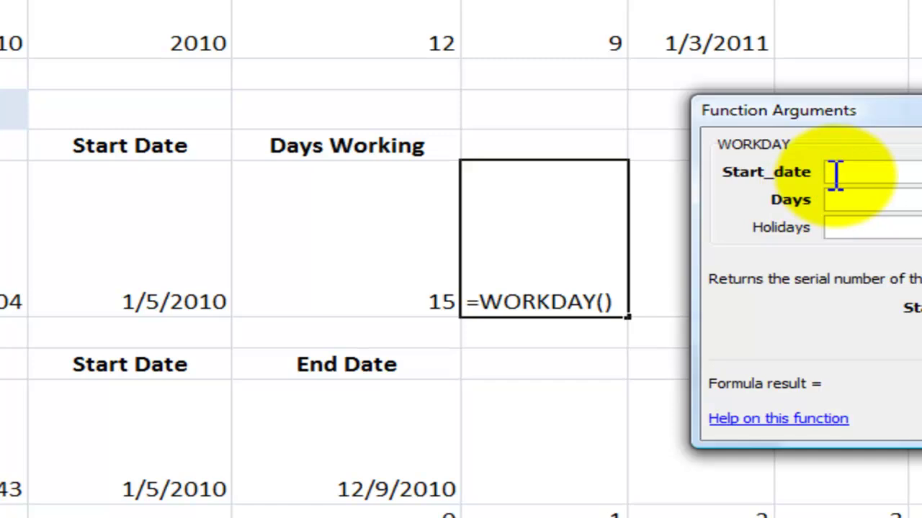
click(172, 293)
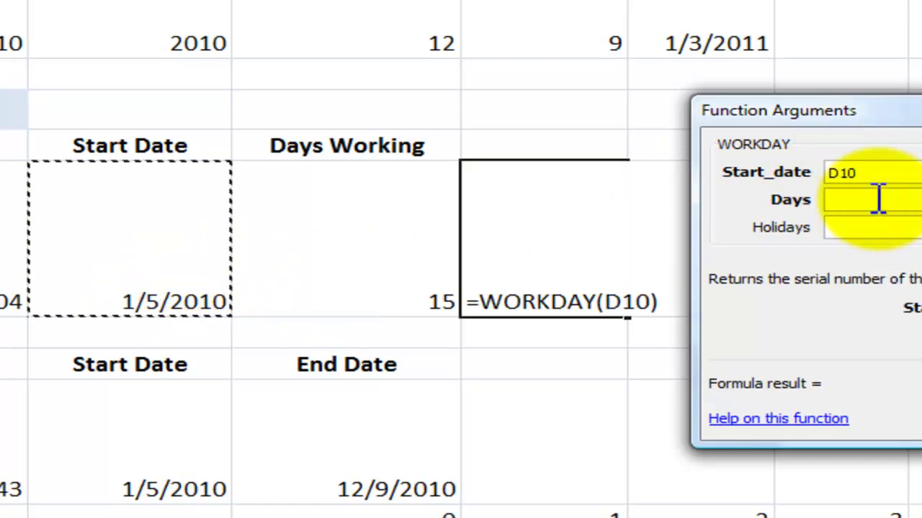
click(852, 202)
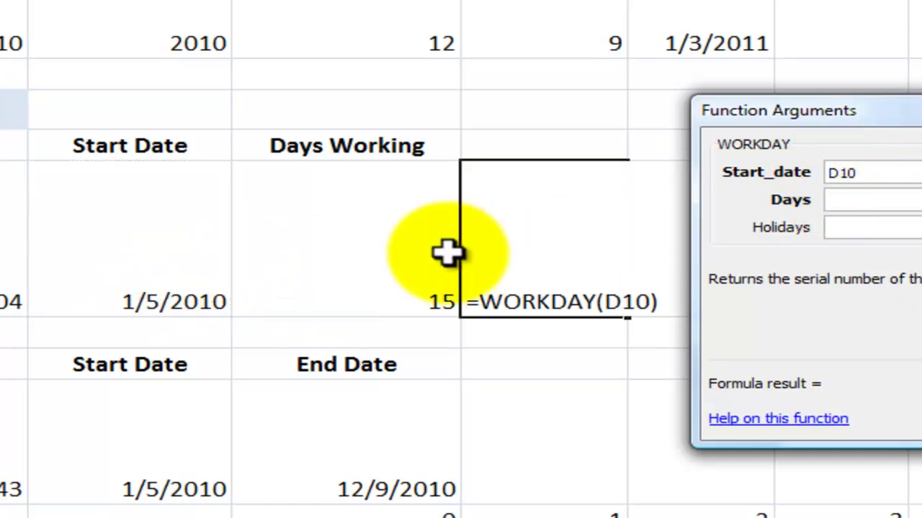
click(420, 270)
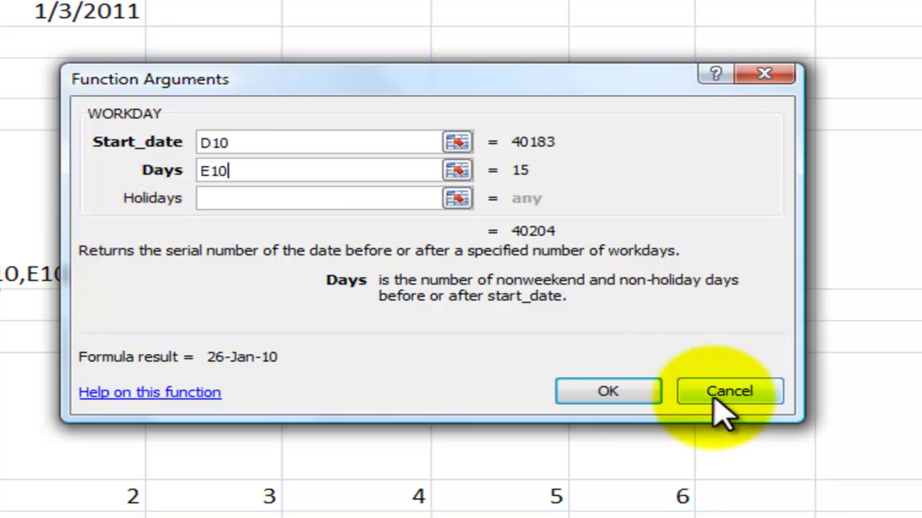
click(640, 393)
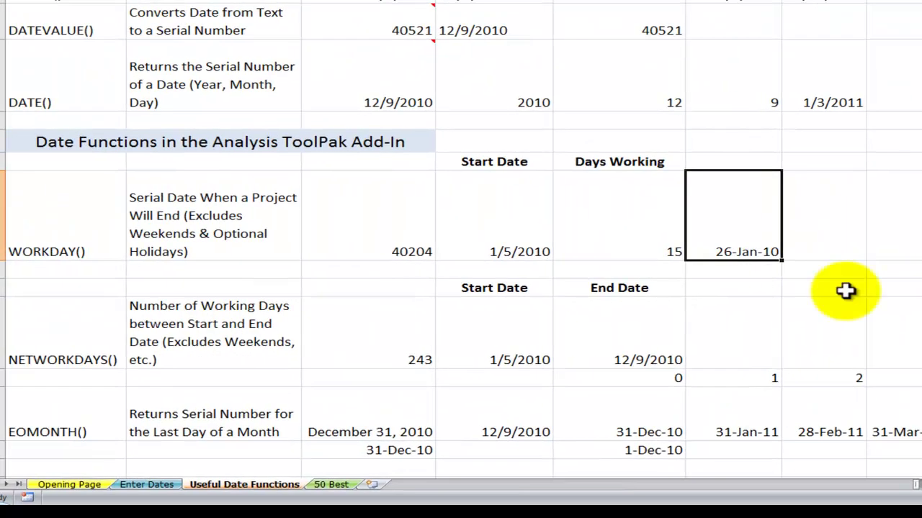
- Review the start date, days working and resulting date of the WORKDAY example in row 10
click(155, 252)
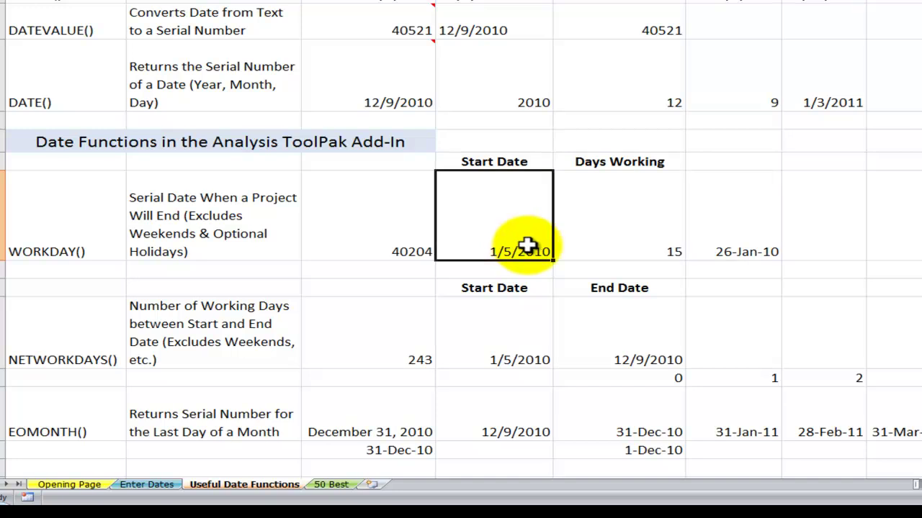
click(644, 233)
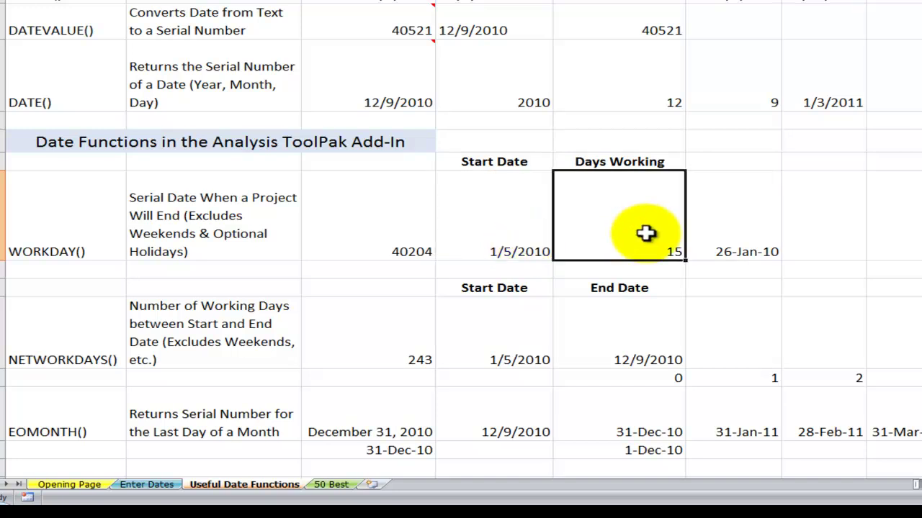
click(756, 234)
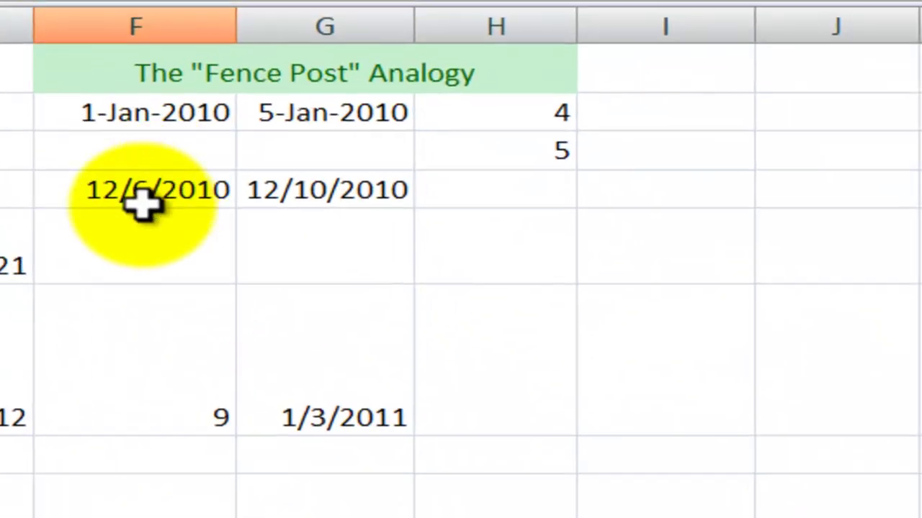
- Enter a WORKDAY function in H4 with F4 as the start date and 5 as the number of days
click(142, 205)
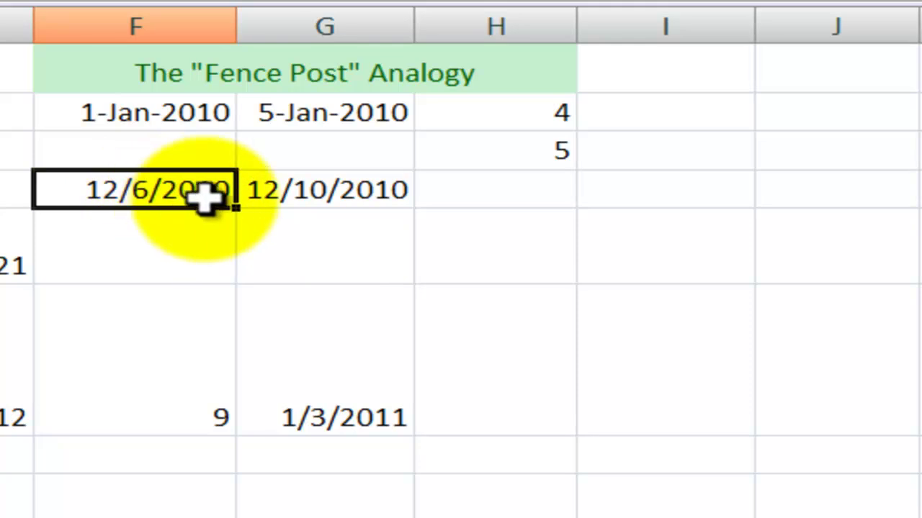
click(335, 187)
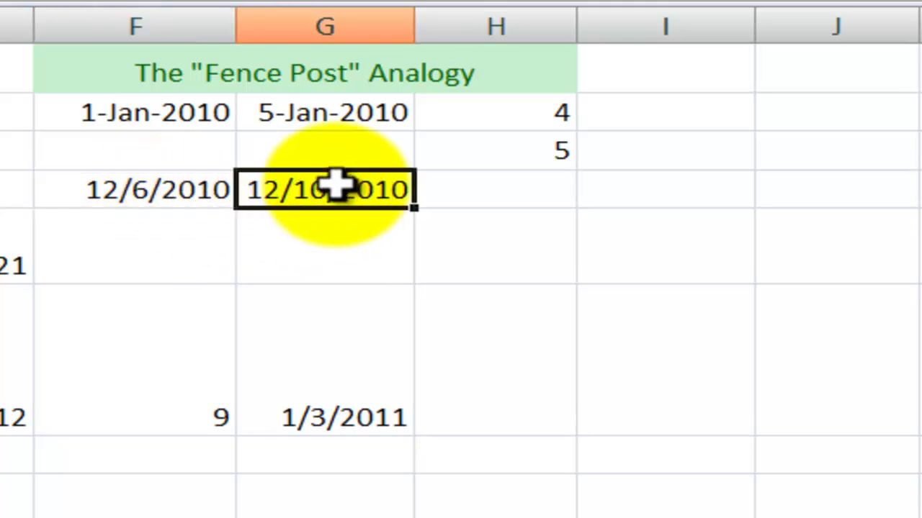
click(497, 188)
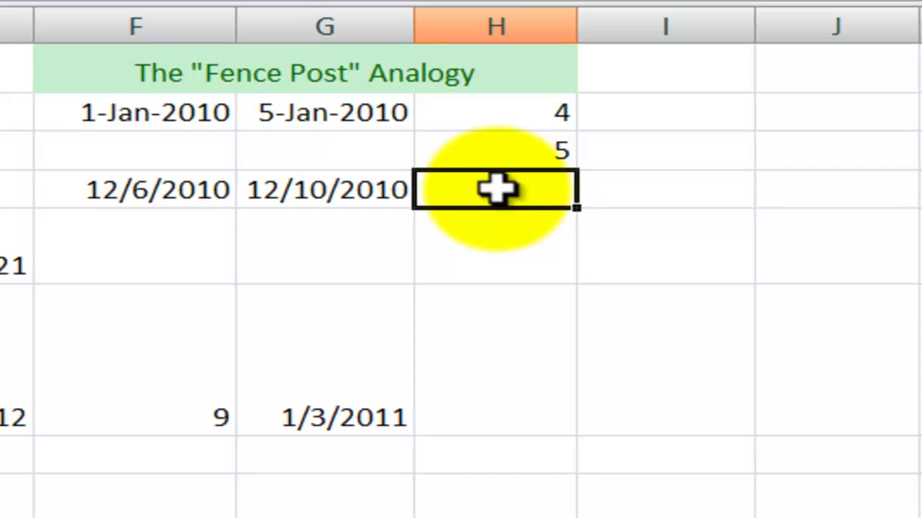
text(=)
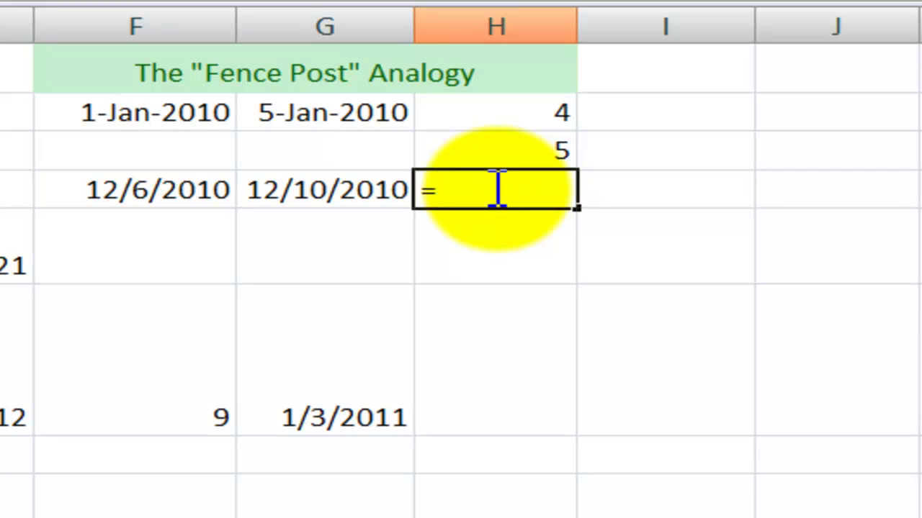
text(work)
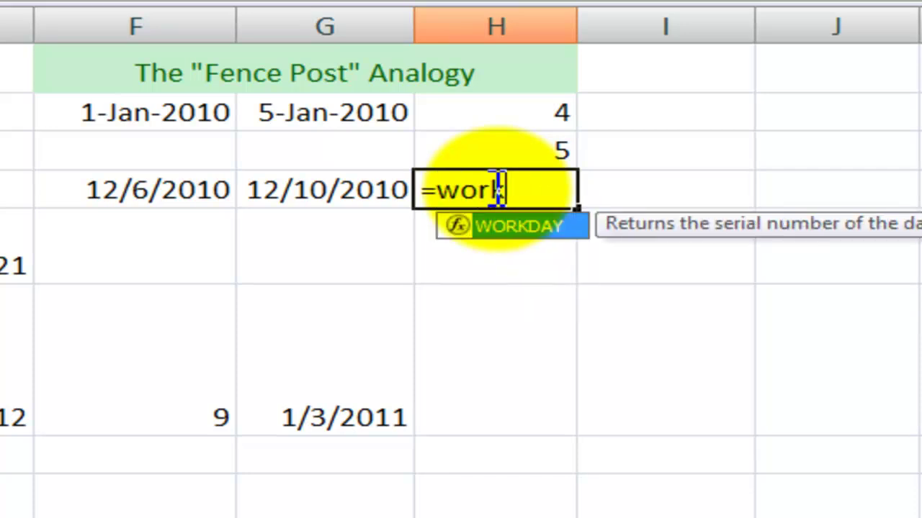
text(day)
key(Tab)
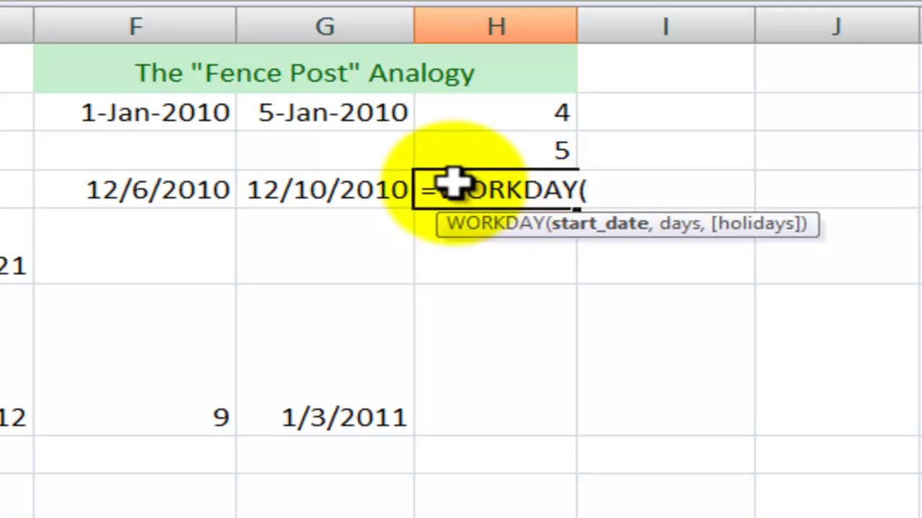
click(185, 194)
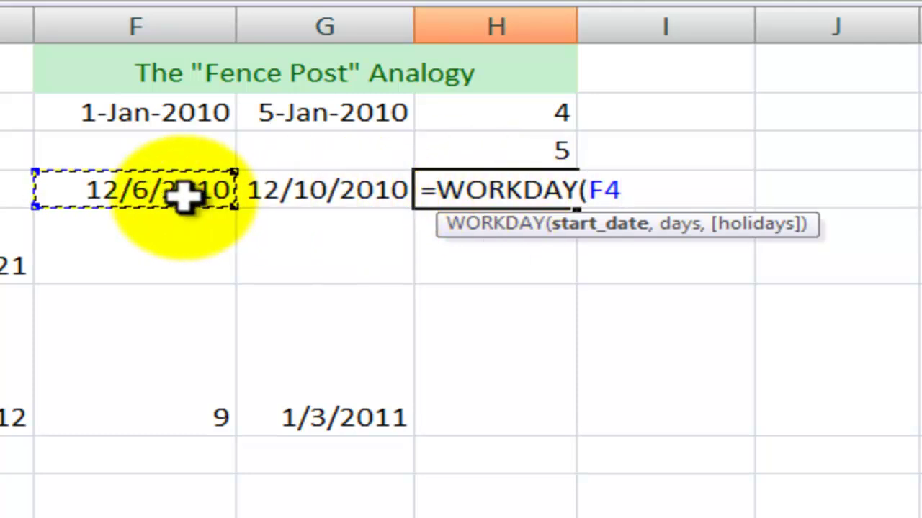
text(,5)
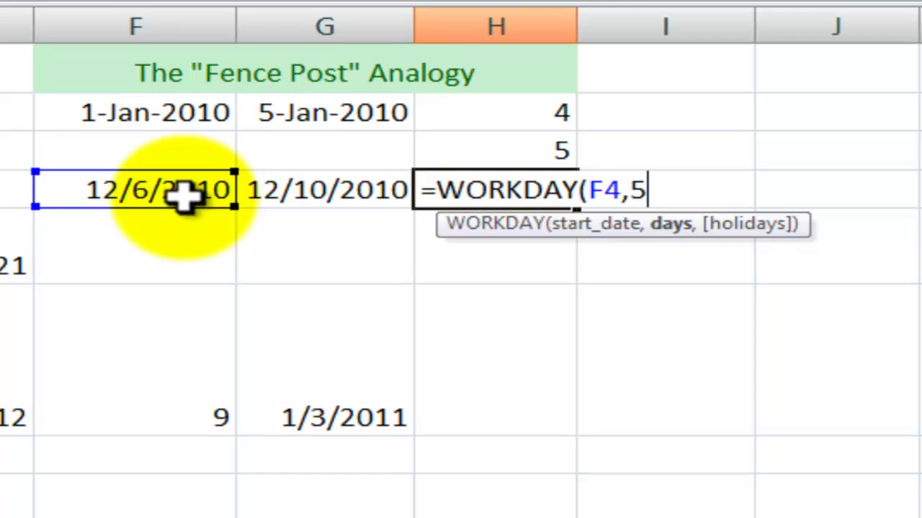
text())
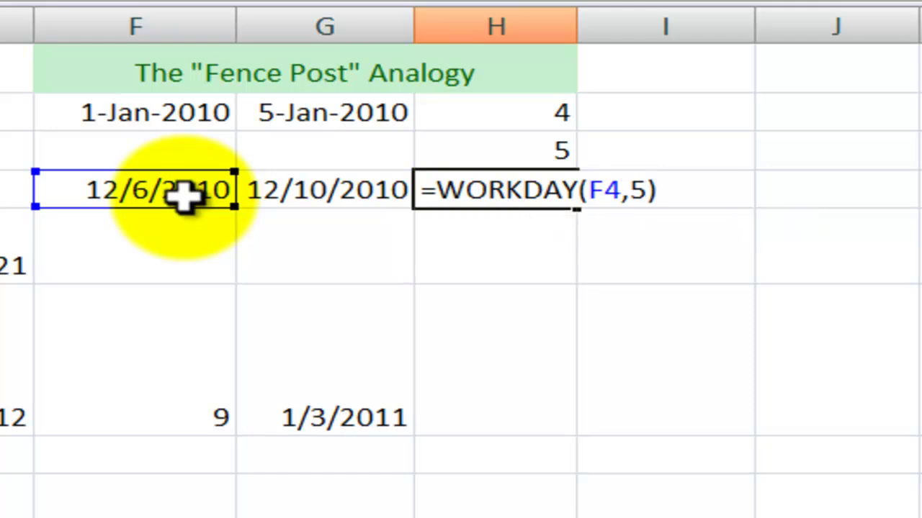
key(ctrl+Return)
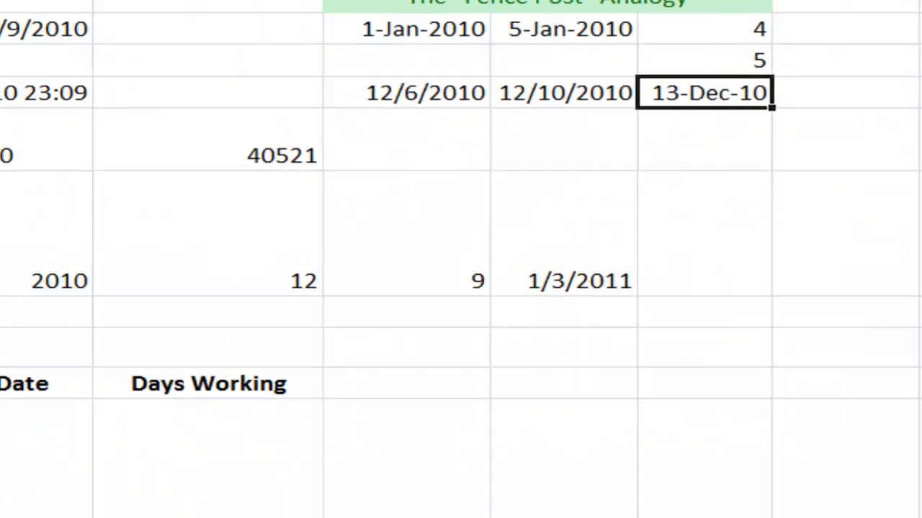
- Examine the NETWORKDAYS example in row 13, comparing it with WORKDAY and checking its start date, end date and result
click(91, 314)
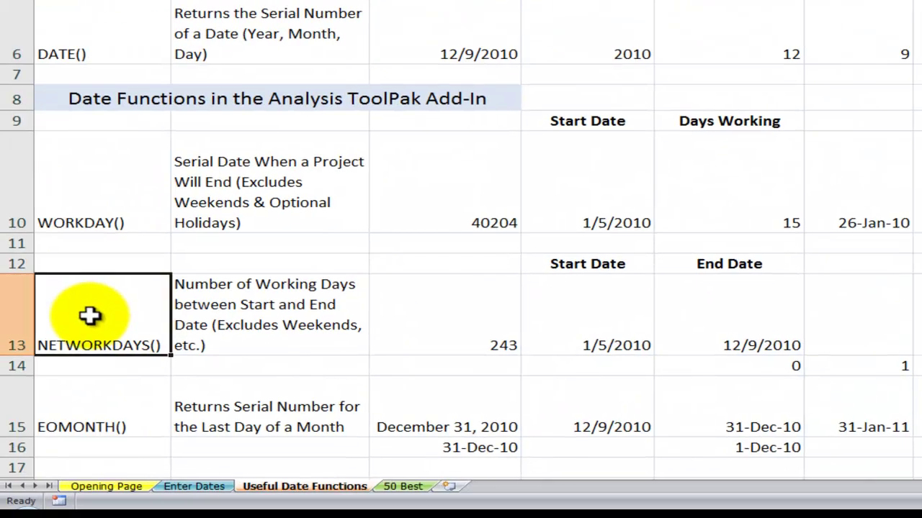
click(94, 216)
click(95, 345)
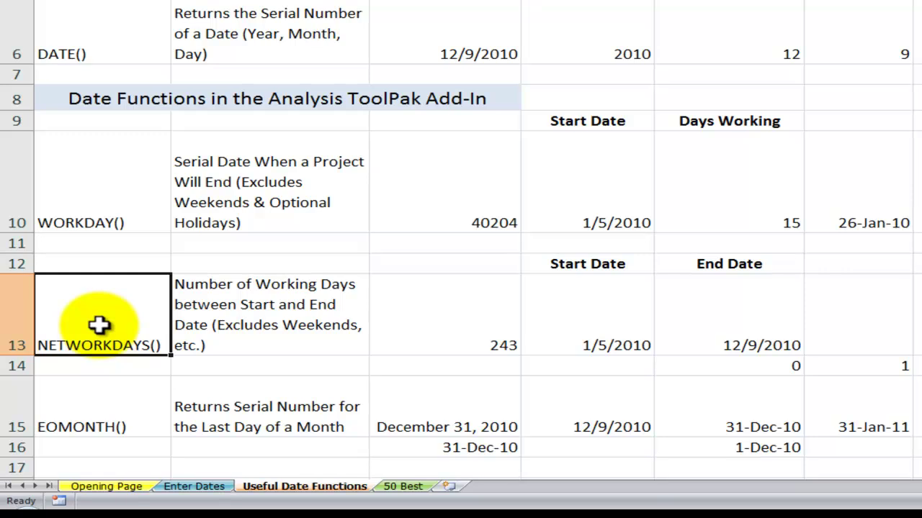
click(586, 319)
click(731, 317)
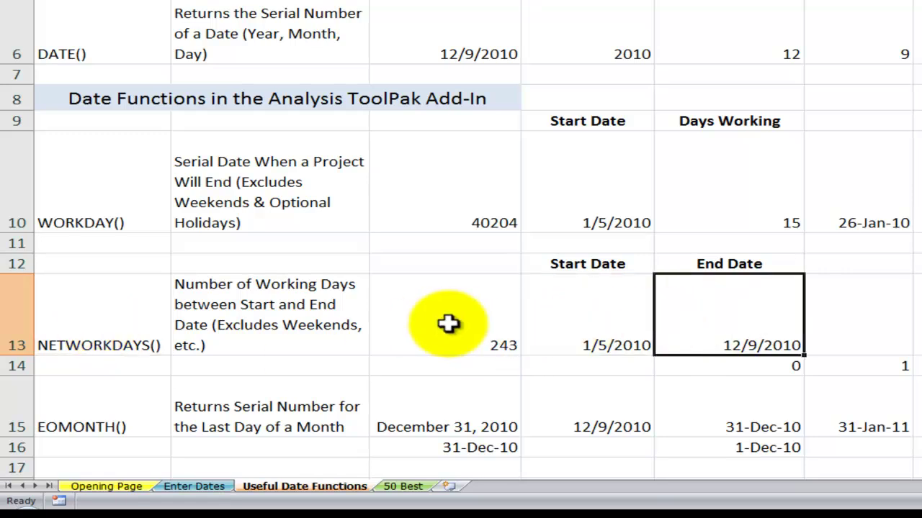
click(449, 322)
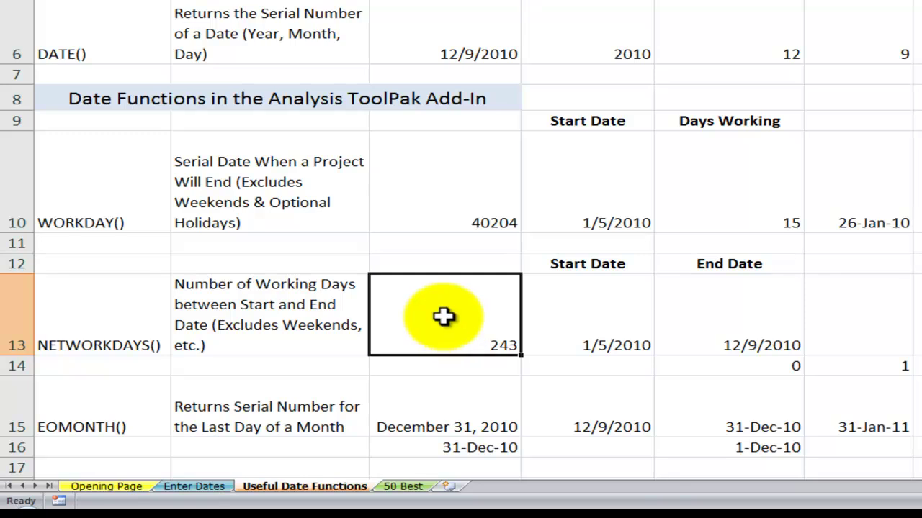
- Enter a NETWORKDAYS function in G13 with D13 as the start date and E13 as the end date, leaving holidays empty
click(915, 317)
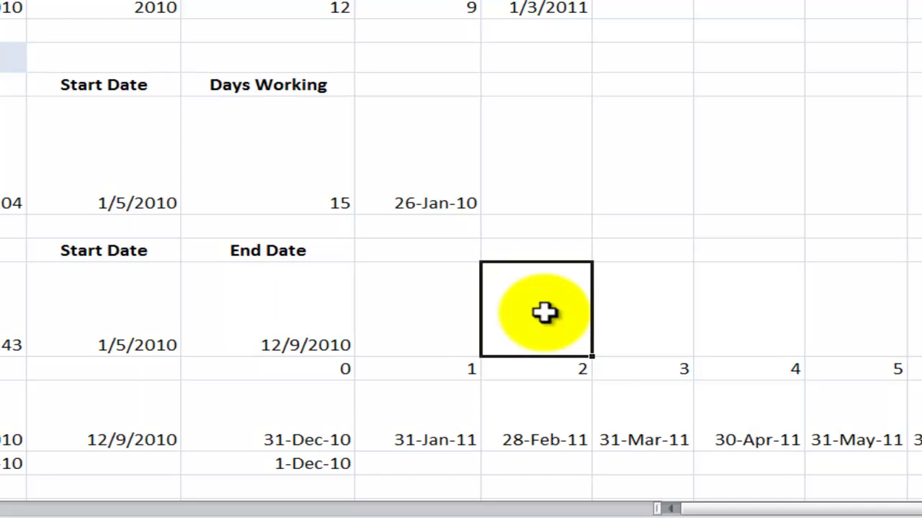
text(=net)
key(Tab)
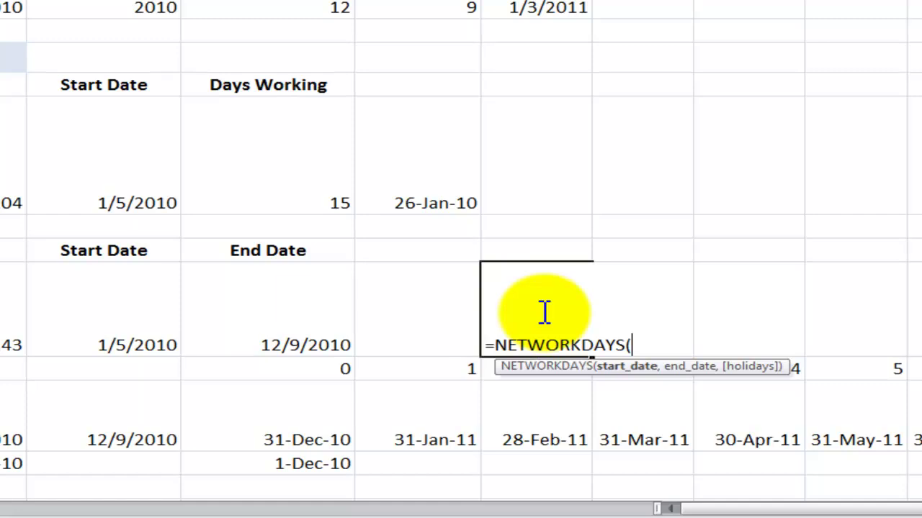
key(ctrl+a)
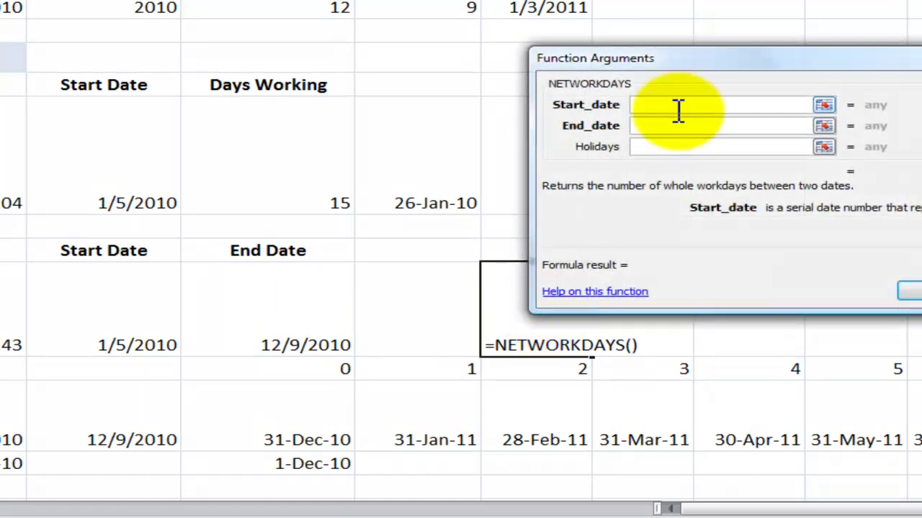
click(107, 314)
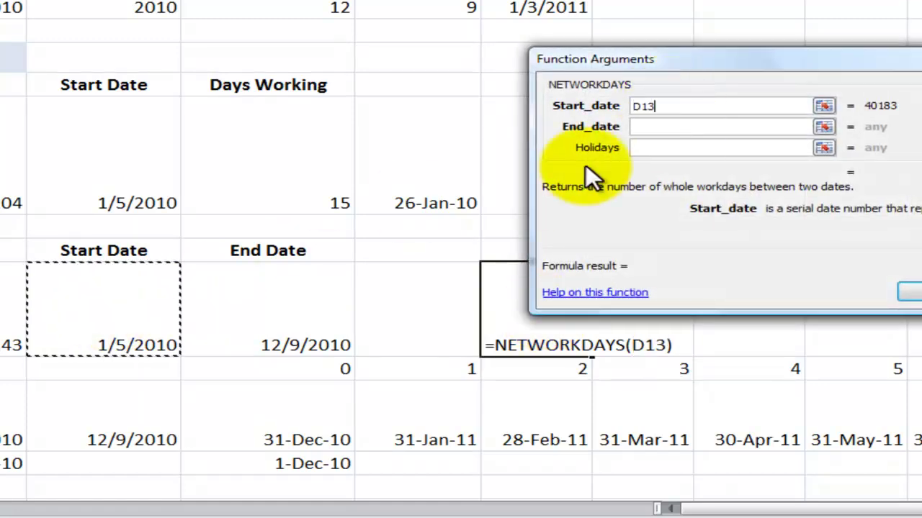
click(643, 126)
click(300, 315)
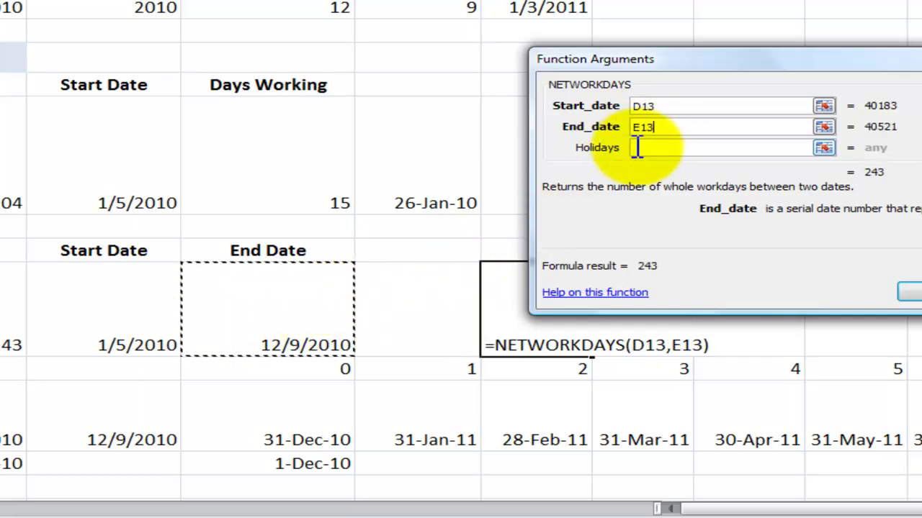
click(910, 290)
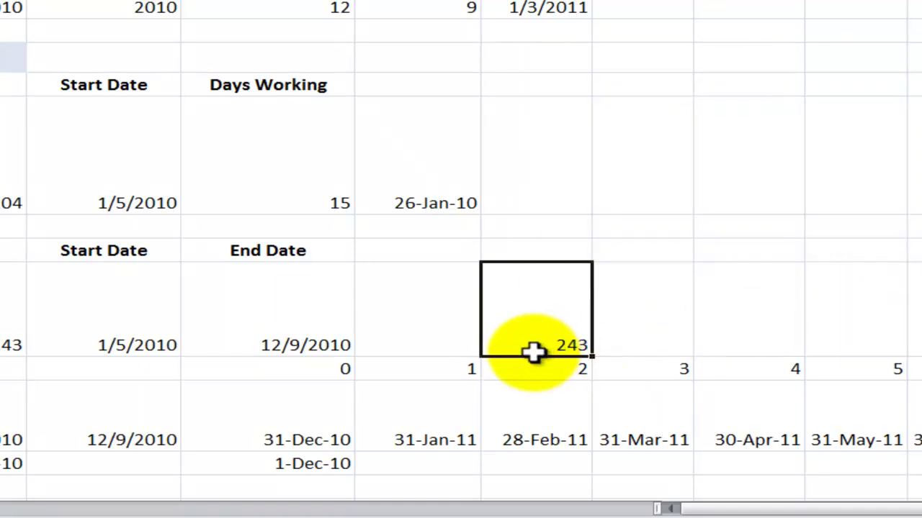
- Inspect the arguments of the WORKDAY formula in H4, leaving the formula as it is
click(132, 344)
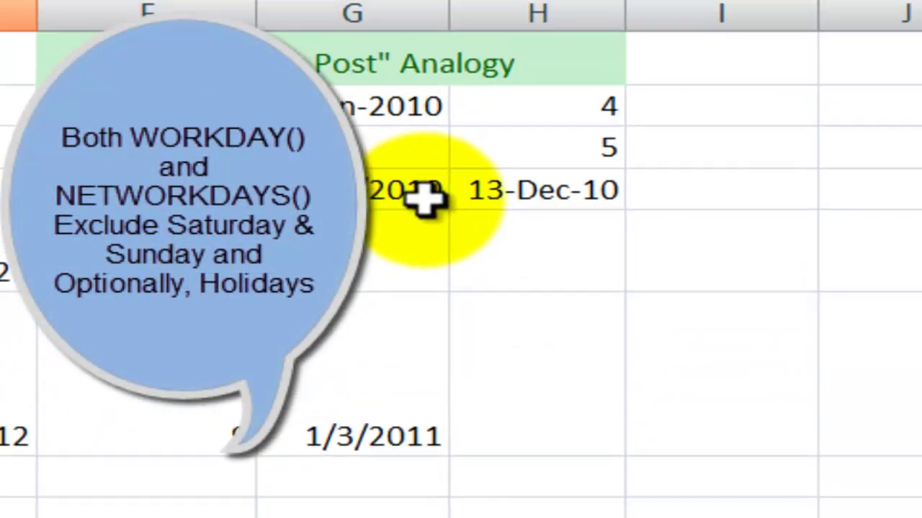
click(524, 211)
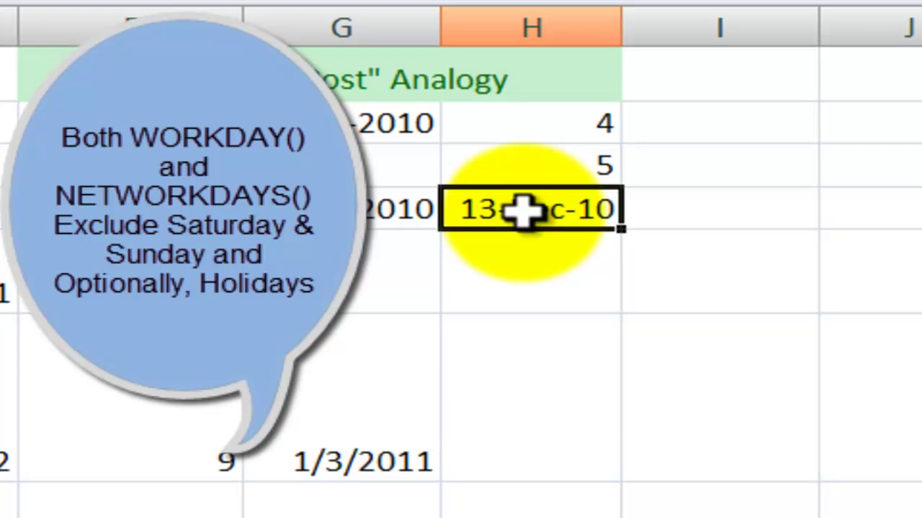
double_click(523, 210)
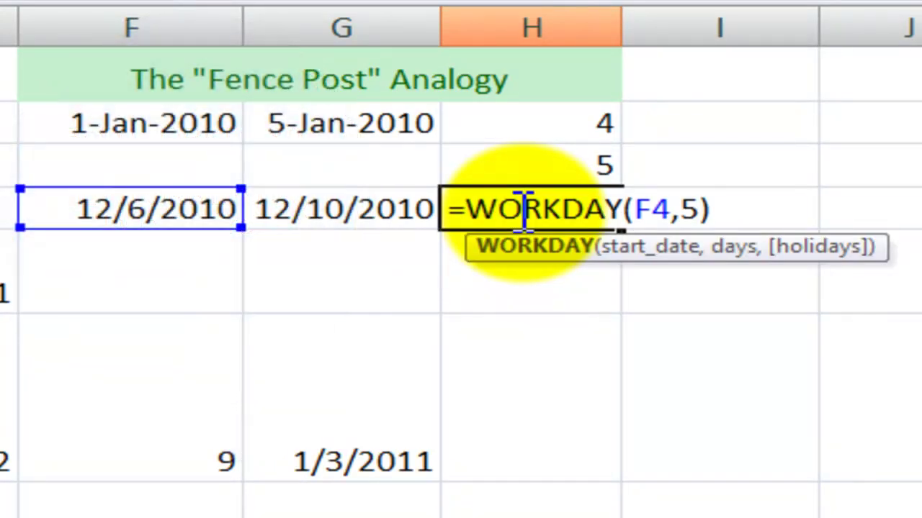
key(Escape)
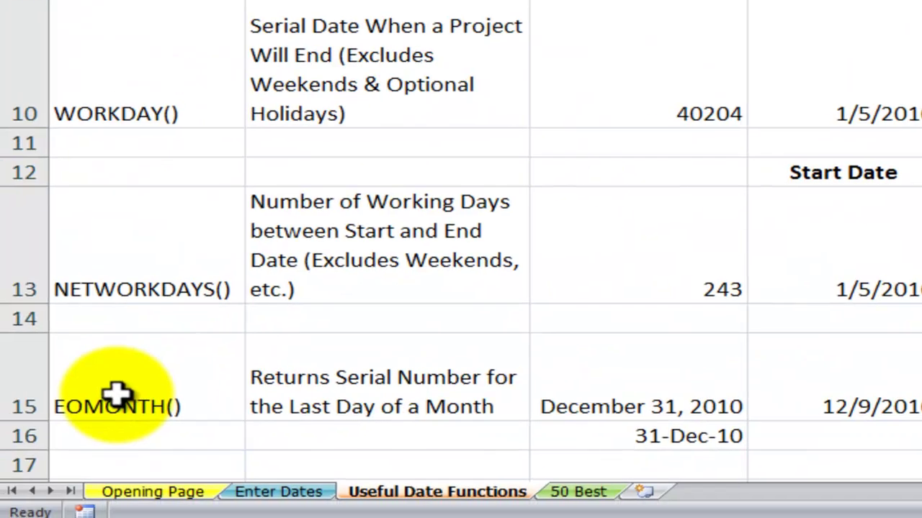
- Examine the EOMONTH example in row 15, including its description and the formula arguments in C15
click(118, 394)
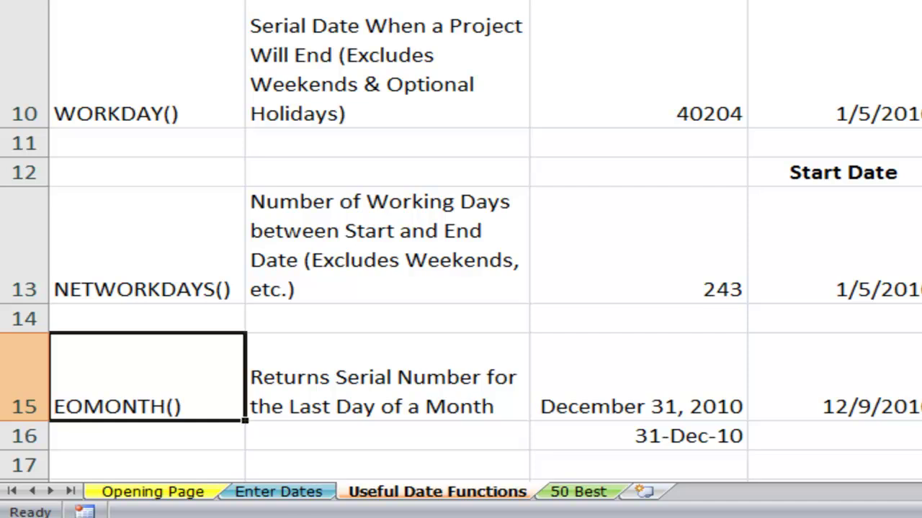
click(339, 403)
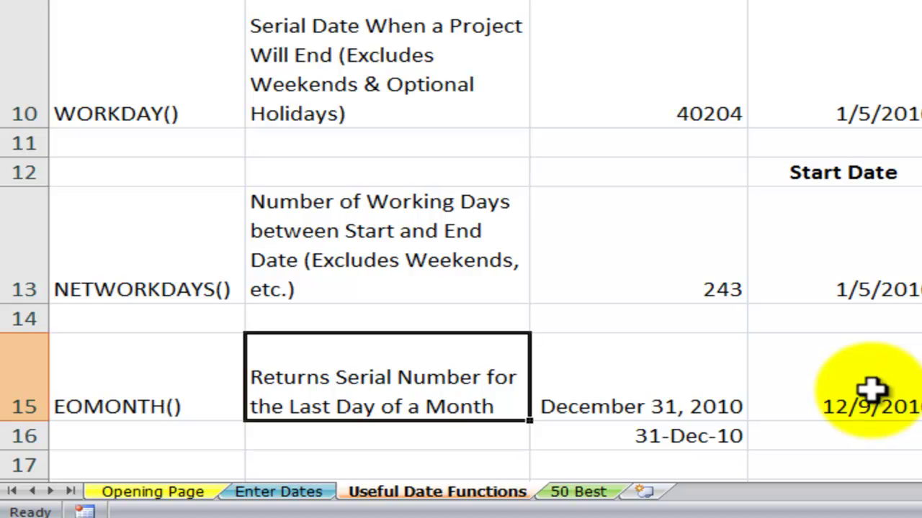
double_click(673, 392)
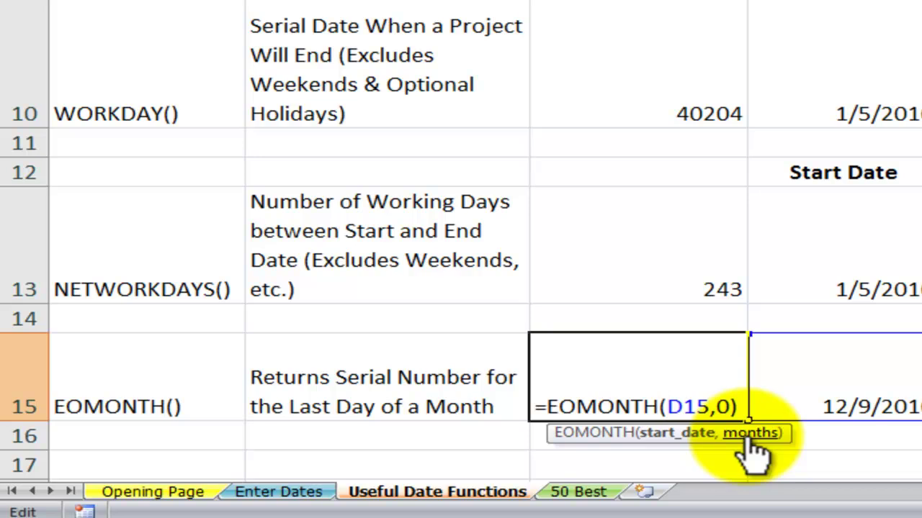
key(ctrl+Return)
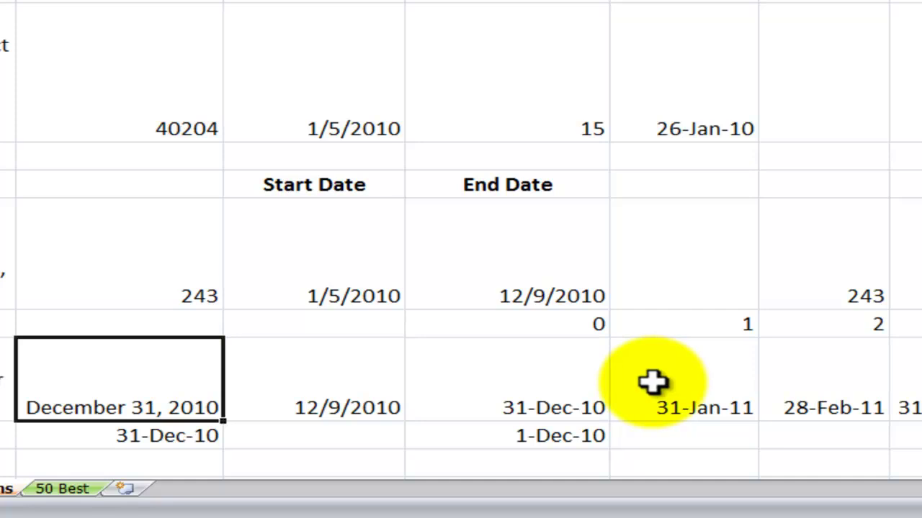
- Inspect how the EOMONTH formulas in F15 and G15 take their month offsets from row 14
click(690, 389)
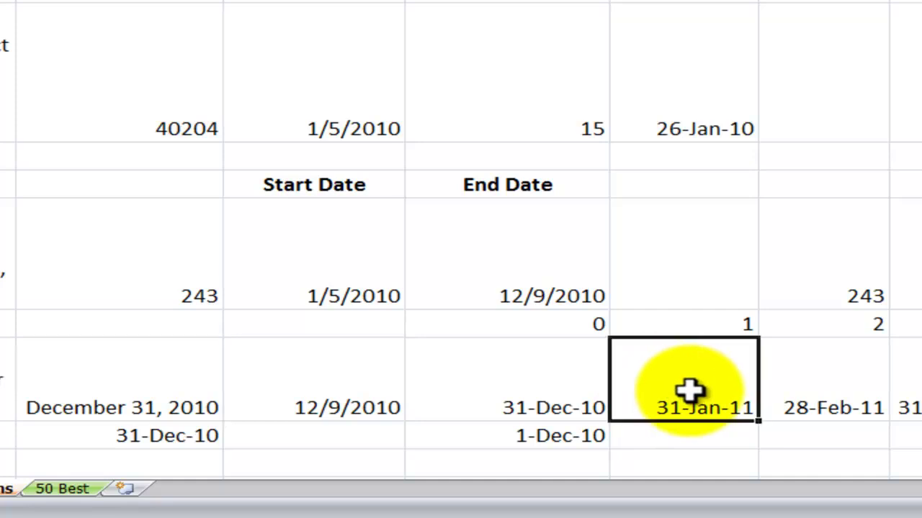
double_click(690, 390)
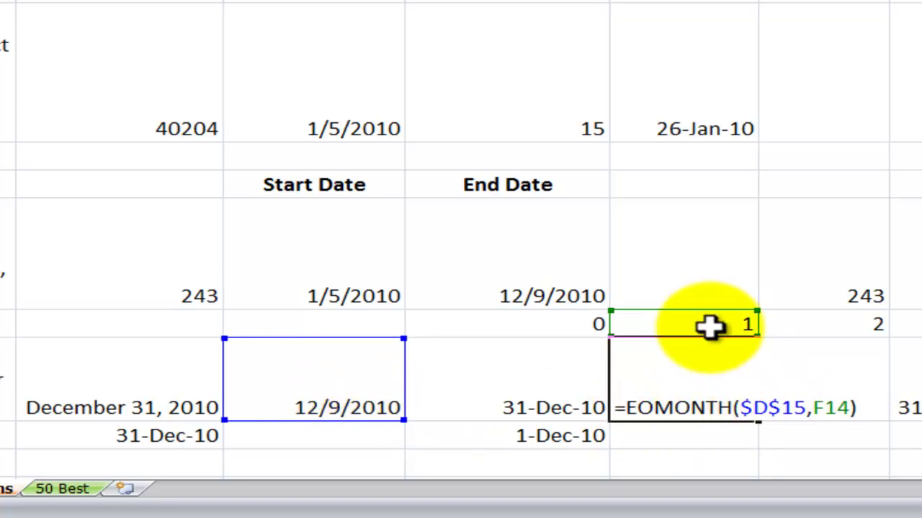
key(ctrl+Return)
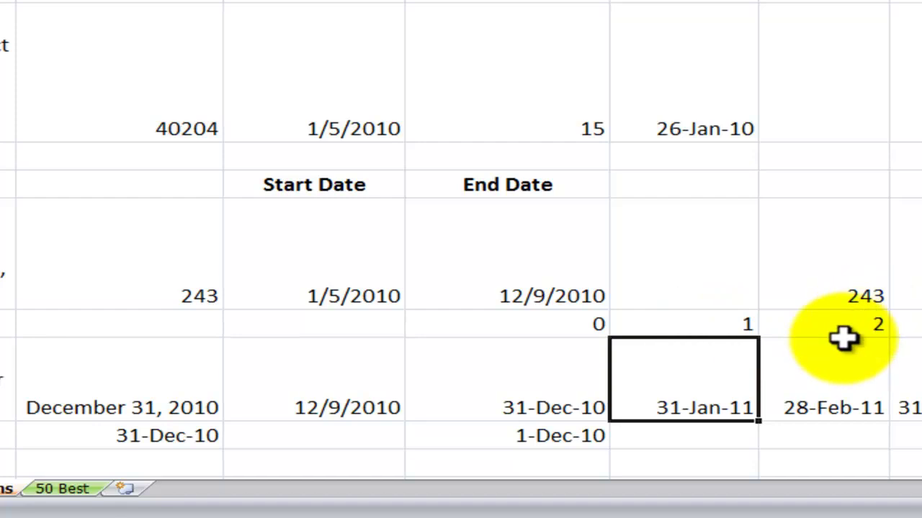
click(825, 398)
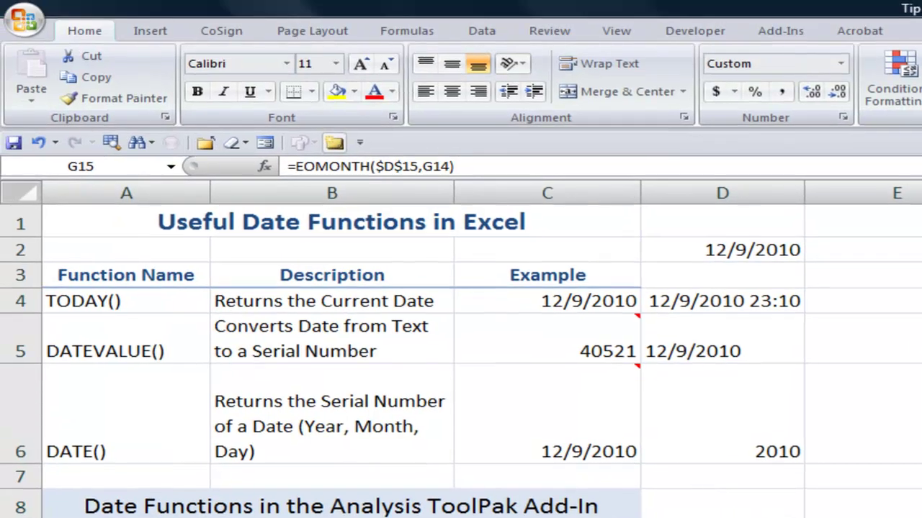
- Inspect and re-enter the NOW function in D4, and save the workbook
click(740, 302)
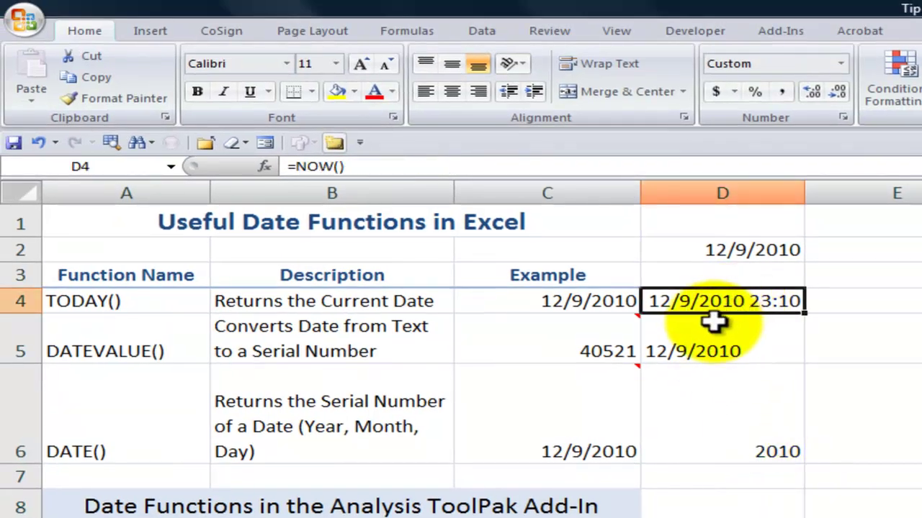
double_click(704, 301)
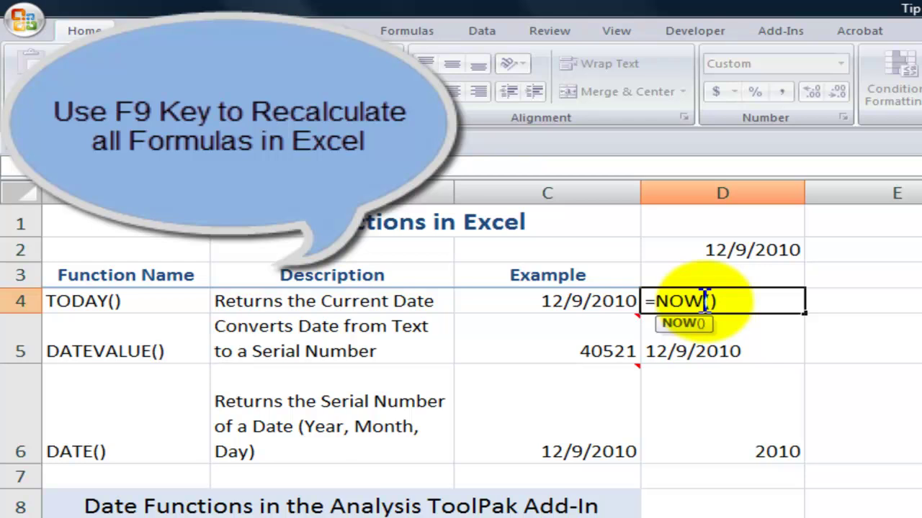
key(ctrl+Return)
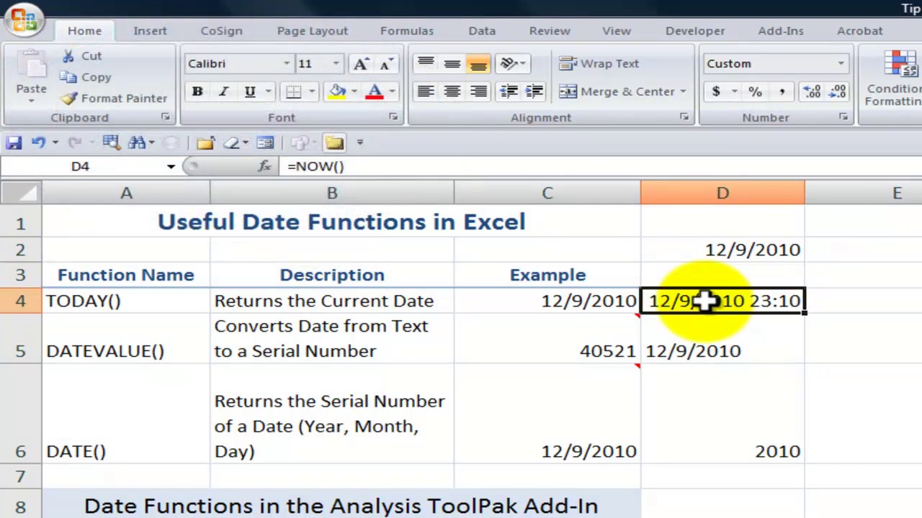
click(14, 144)
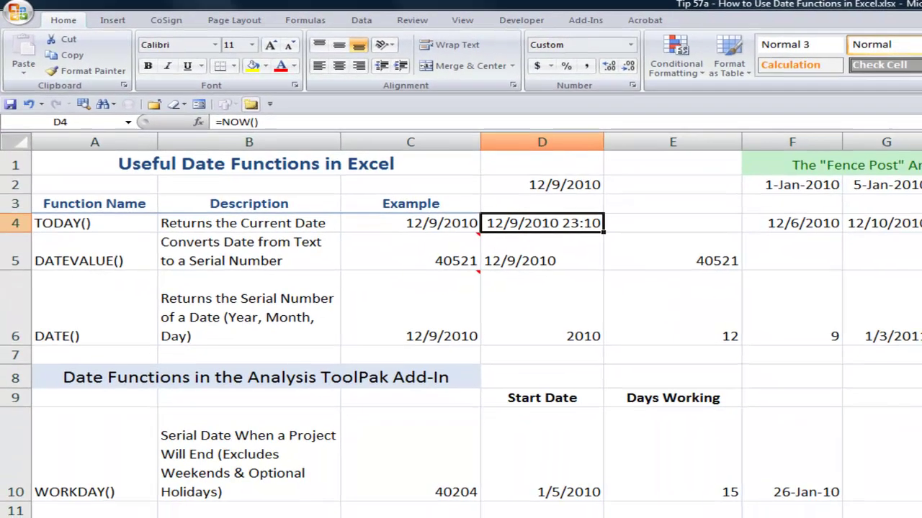